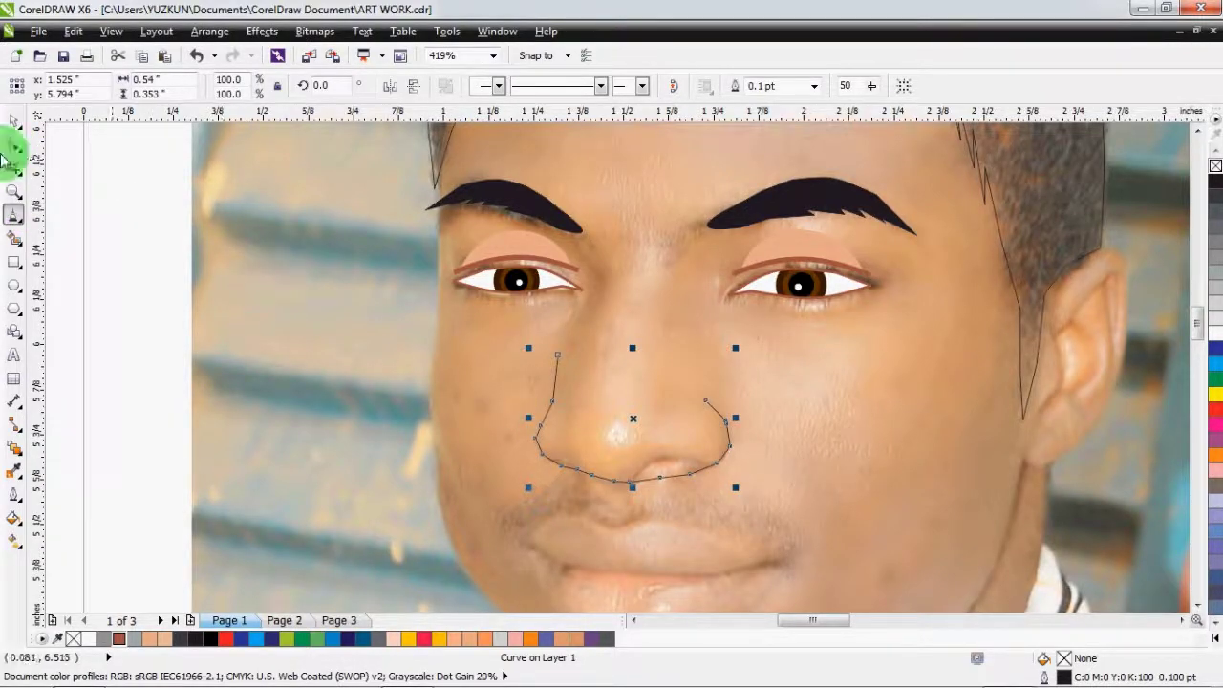
- Convert the left nostril segments of the nose outline to curves and delete the extra nodes there
click(13, 146)
click(543, 433)
drag(512, 423, 556, 461)
click(247, 94)
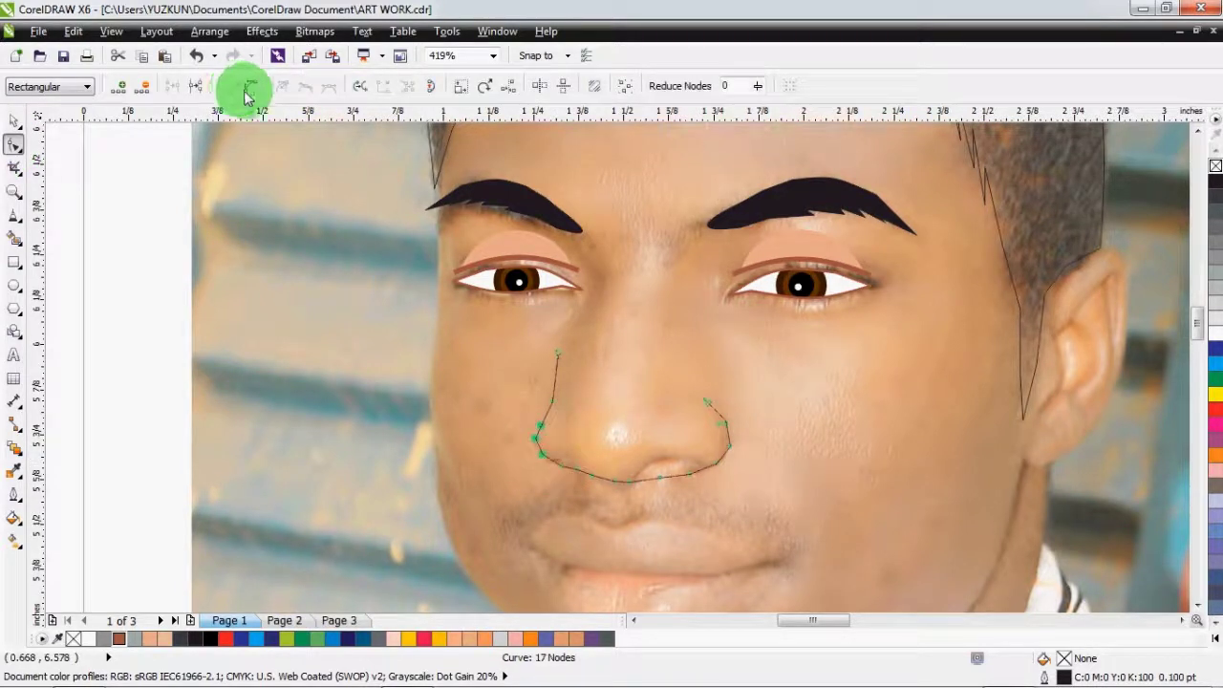
click(146, 88)
- Convert the right nostril segments of the nose outline to curves and delete the surplus nodes there
mouse_move(691, 425)
mouse_down()
mouse_move(749, 468)
mouse_move(696, 439)
mouse_up()
click(248, 89)
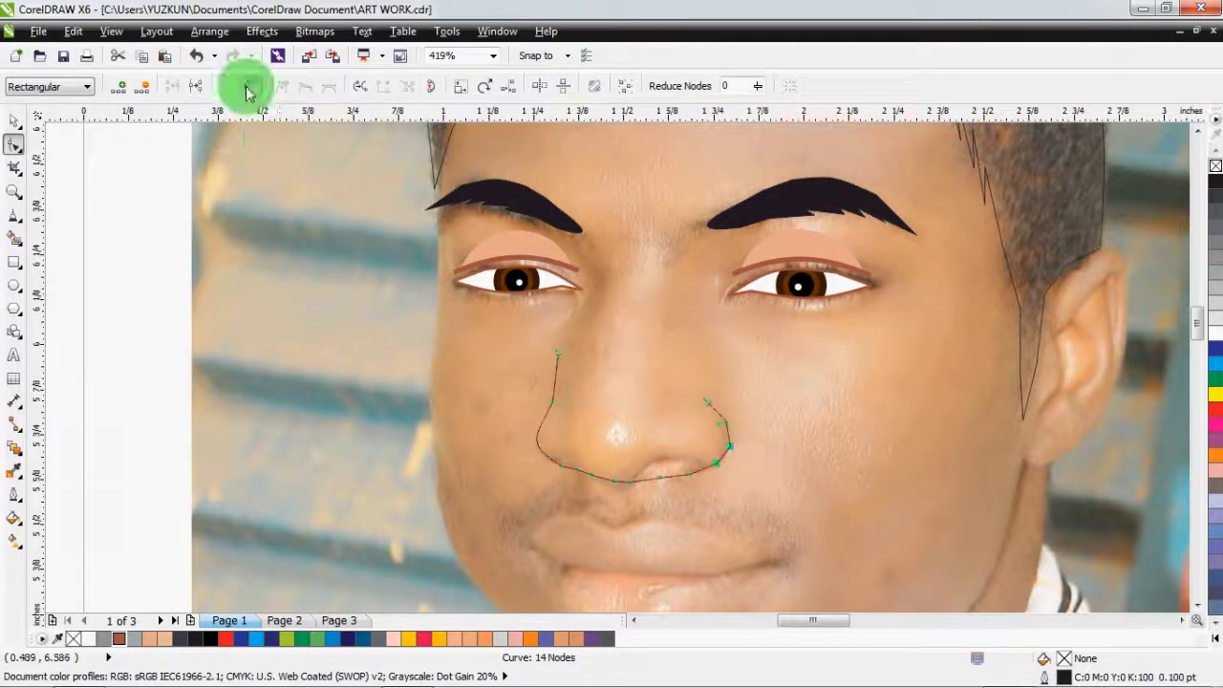
click(141, 86)
click(698, 412)
click(735, 415)
click(649, 457)
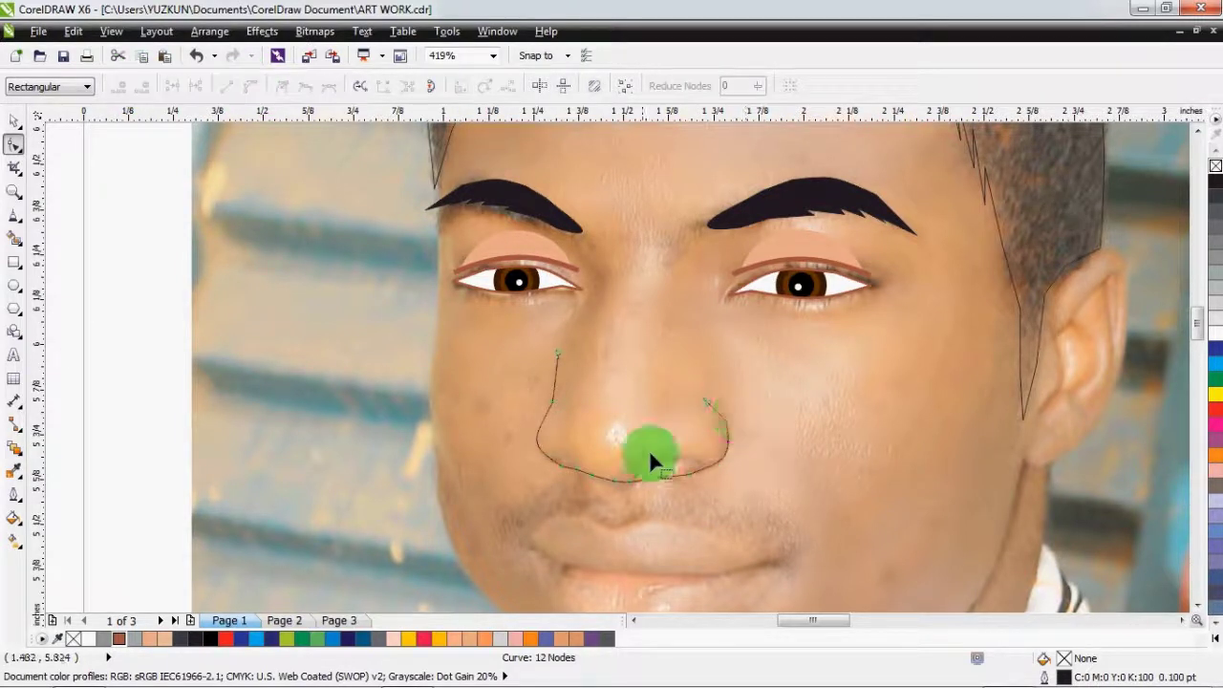
- Reposition the nodes along the base and left nostril of the nose outline to match the photo
key(z)
drag(404, 358, 837, 543)
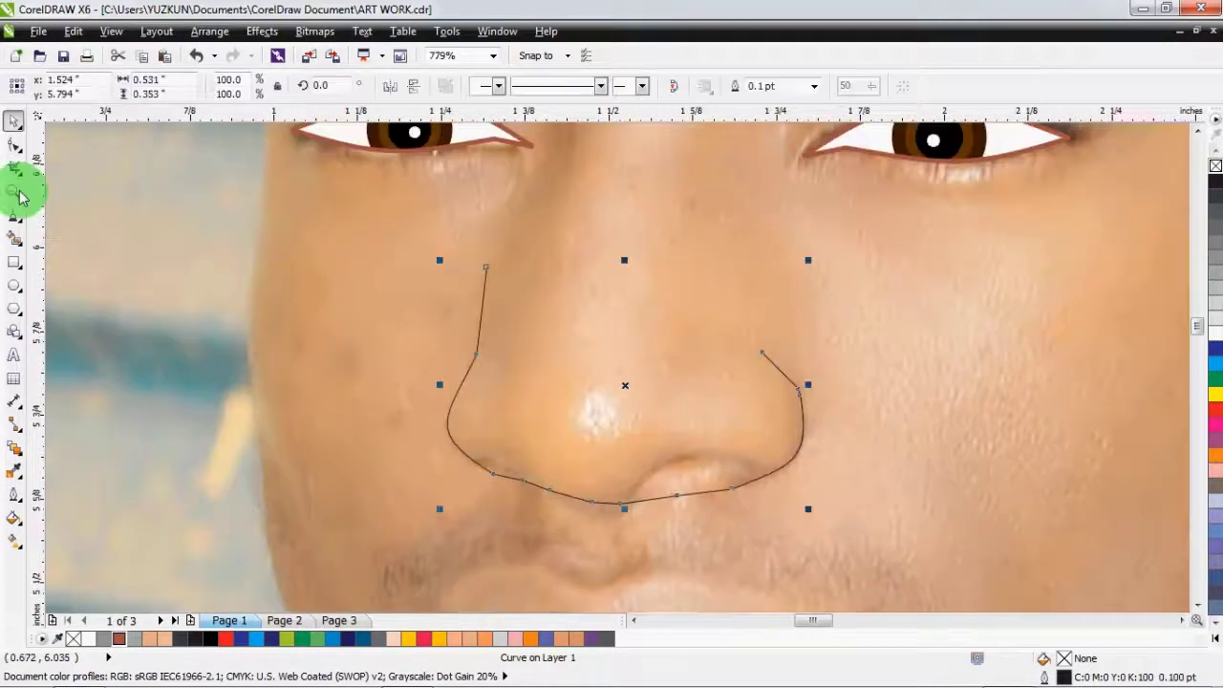
click(15, 143)
click(539, 488)
drag(549, 491, 736, 484)
click(645, 500)
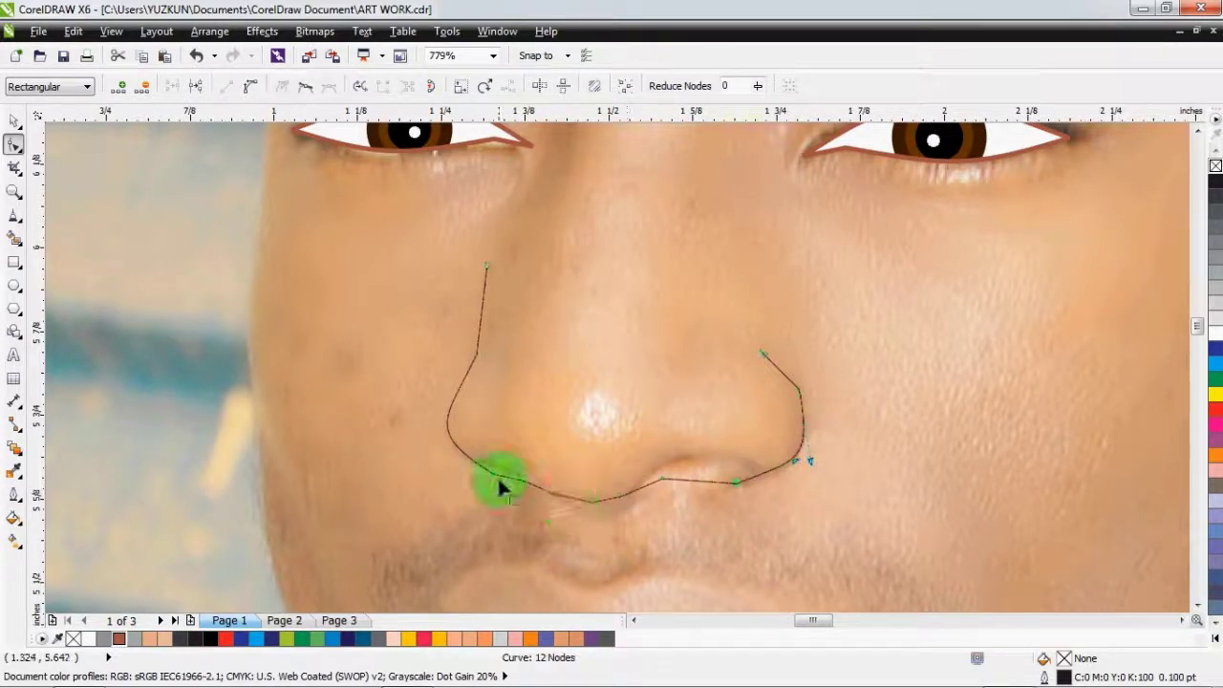
drag(496, 475, 475, 465)
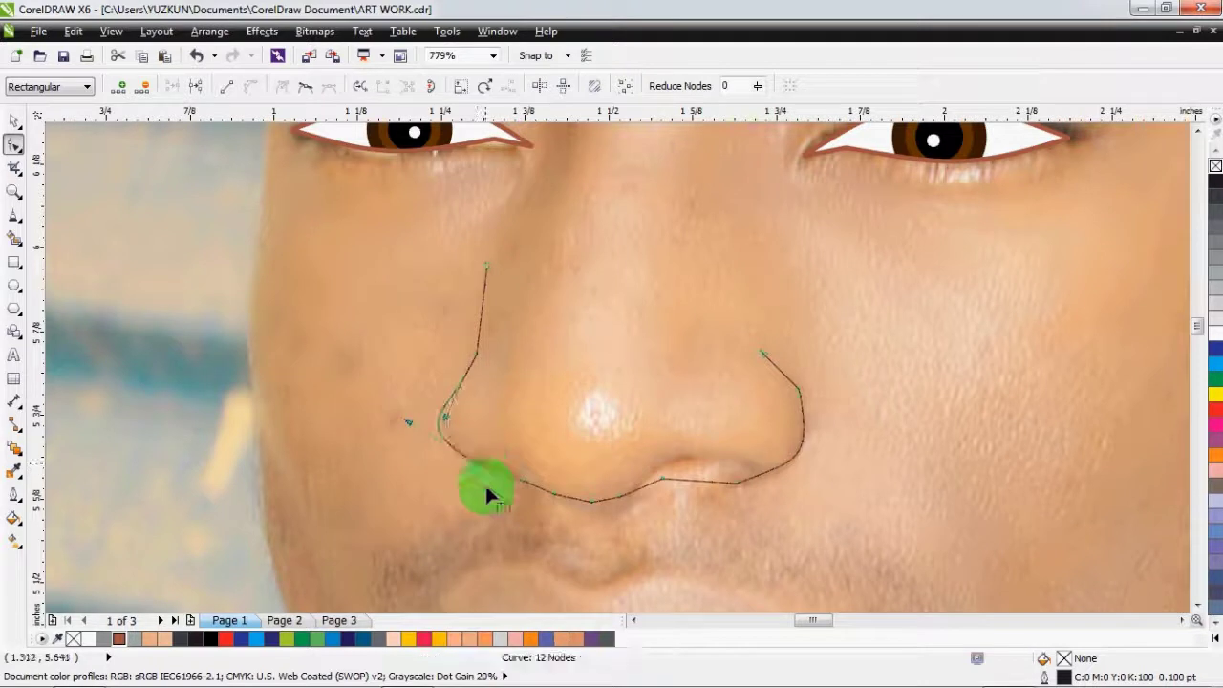
click(508, 476)
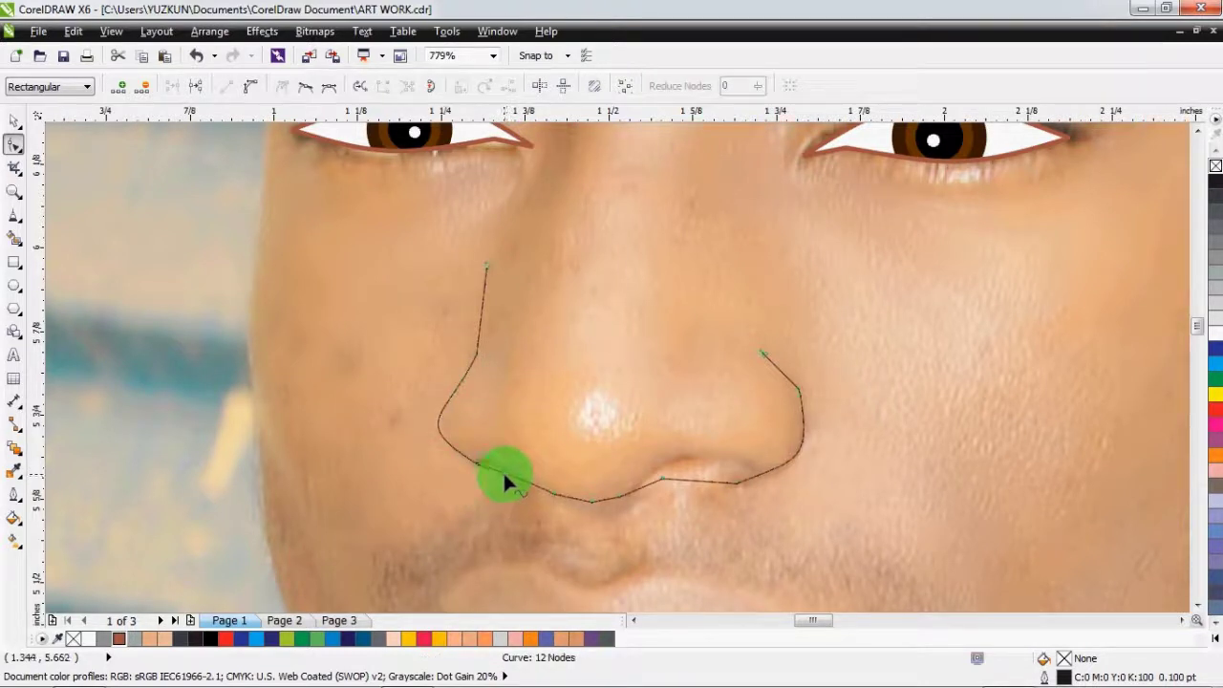
- Smooth the underside of the nose tip by converting its segments to curves and deleting the surplus nodes
drag(635, 510, 519, 490)
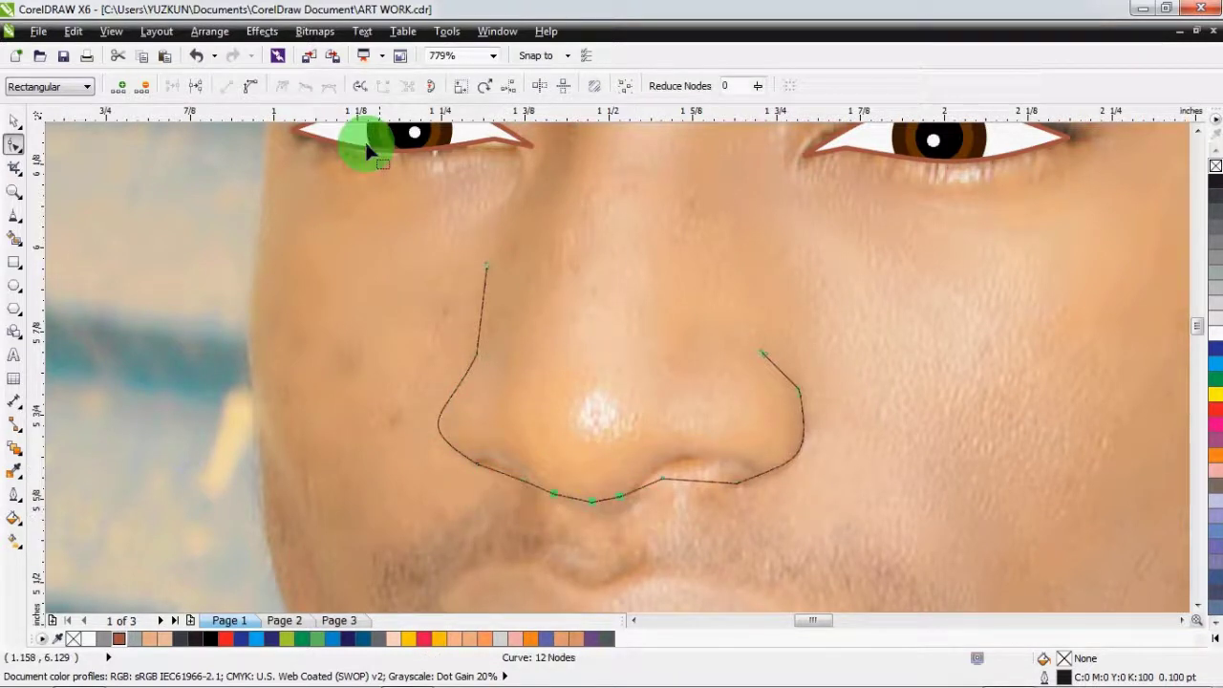
click(149, 89)
drag(692, 488, 657, 497)
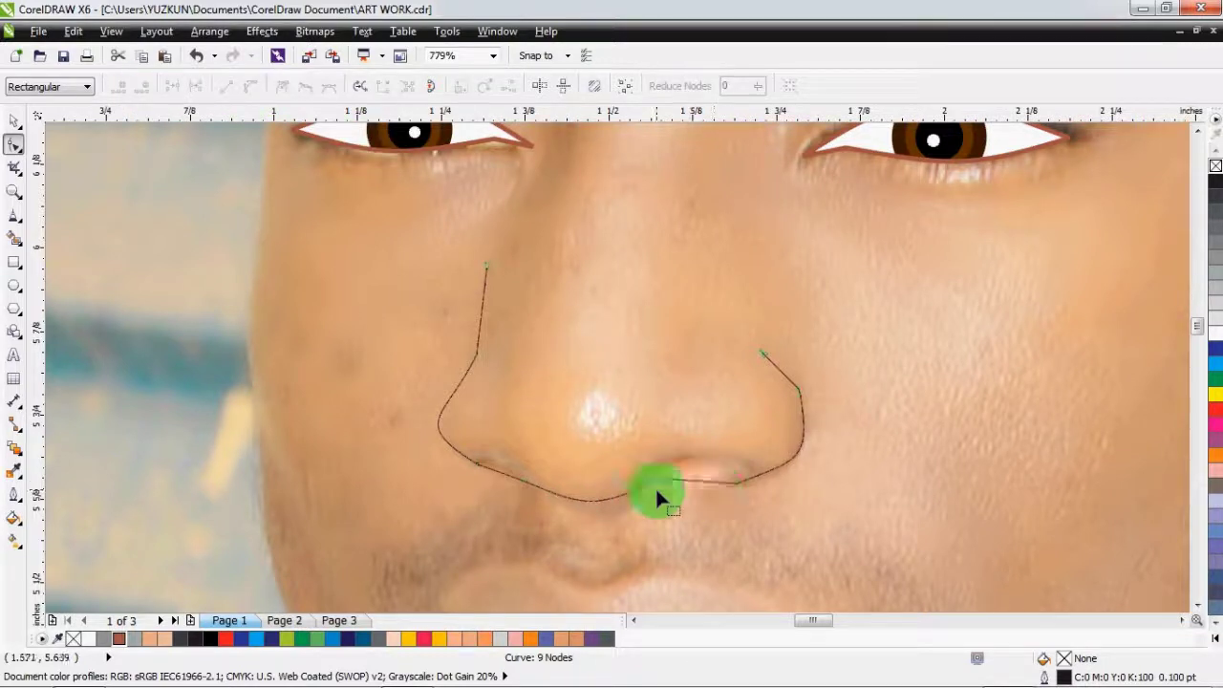
double_click(647, 485)
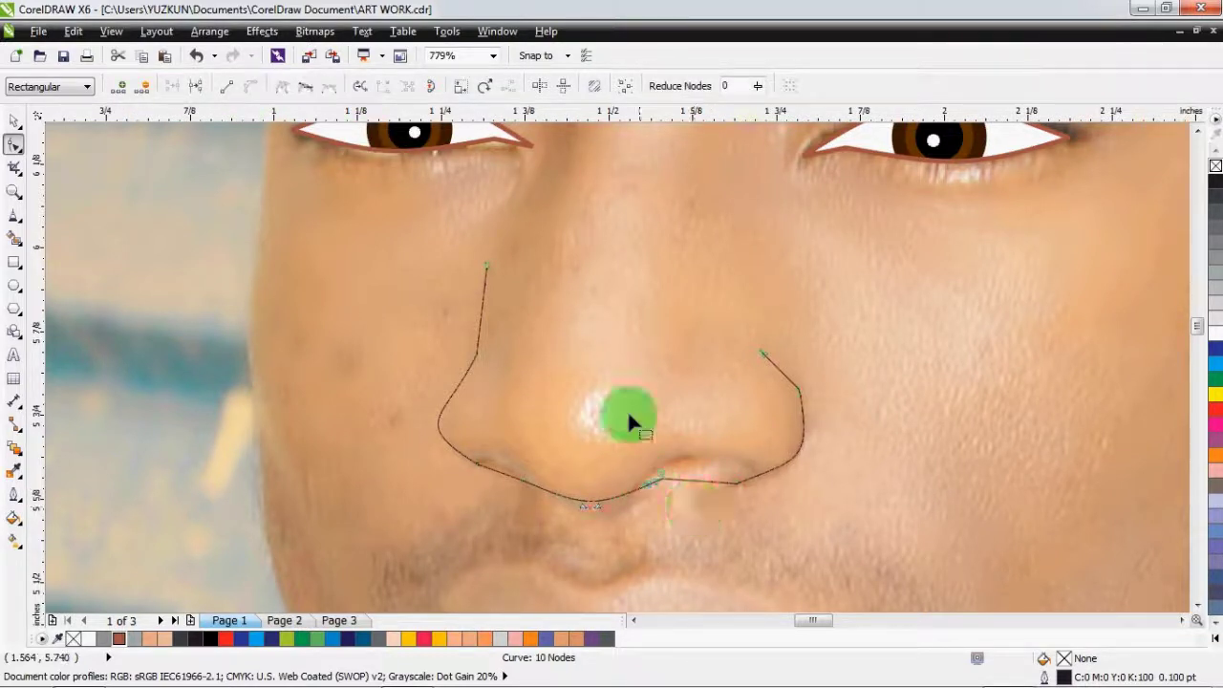
click(149, 90)
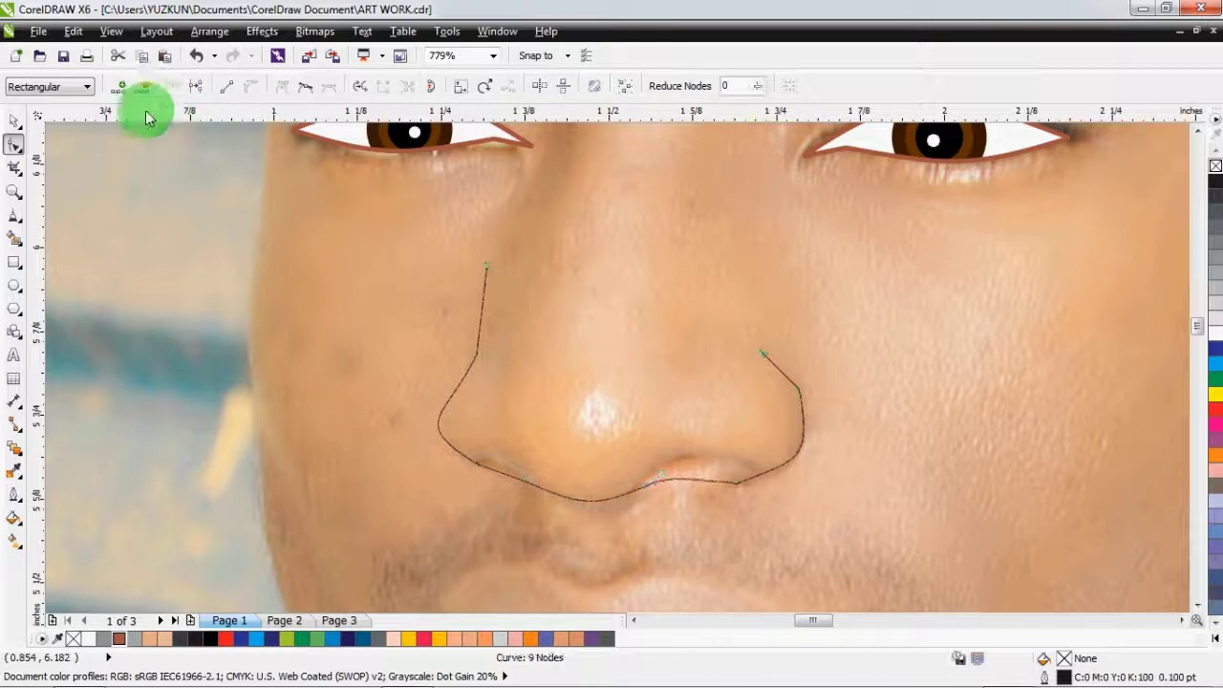
- Draw a slightly tilted thin ellipse, about 0.077 by 0.013 inches, at the right nostril and place a copy on the left nostril
click(14, 280)
drag(538, 461, 591, 464)
key(space)
drag(667, 481, 492, 467)
click(667, 481)
right_click(552, 487)
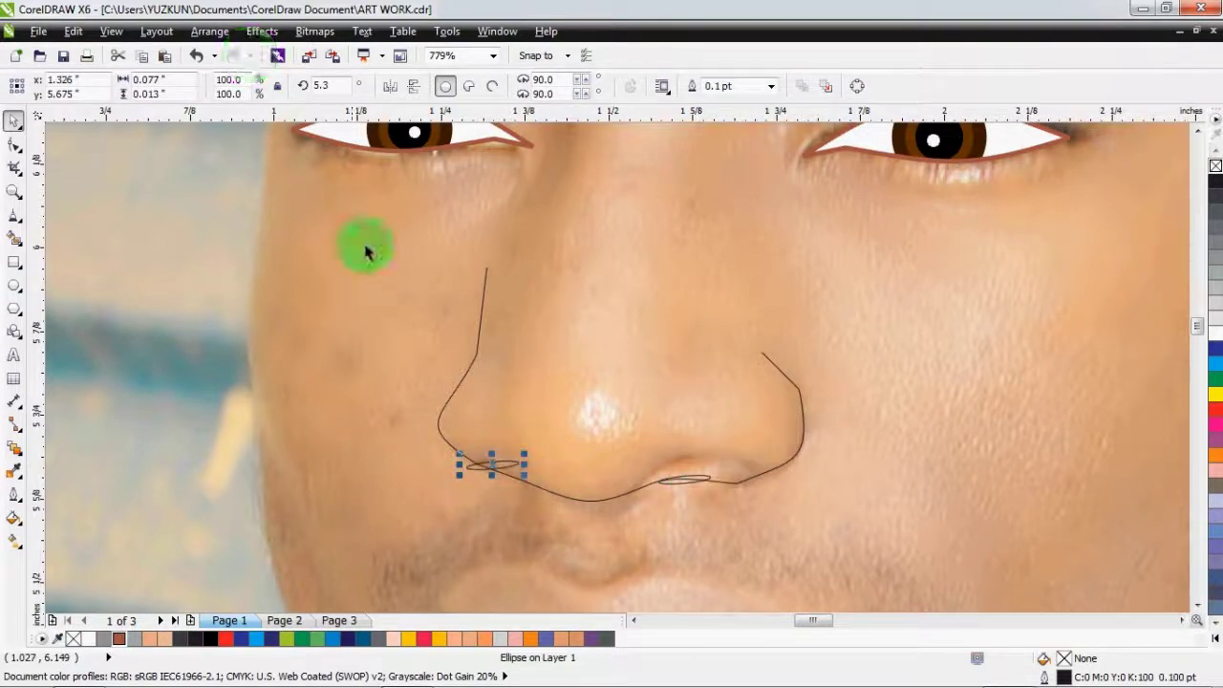
- Mirror the left nostril ellipse horizontally and rotate it to about 162.9° so it follows the nose outline
click(391, 86)
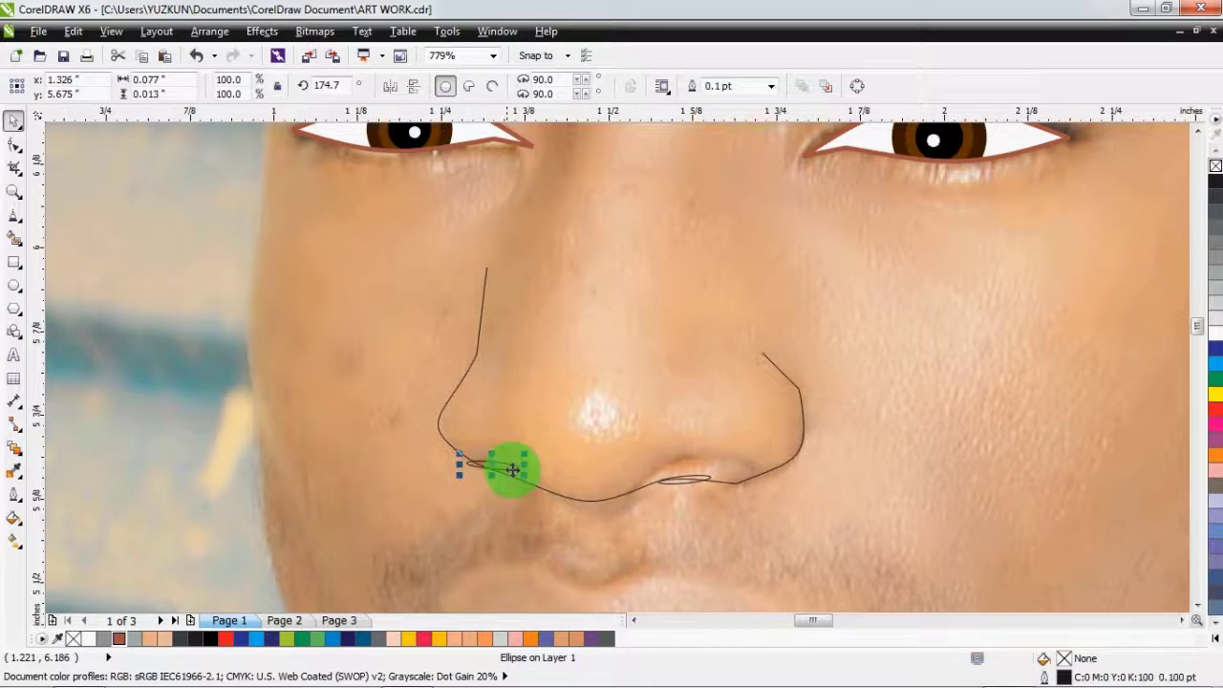
click(524, 474)
mouse_move(525, 475)
mouse_down()
mouse_move(493, 465)
mouse_move(506, 475)
mouse_up()
key(z)
key(F3)
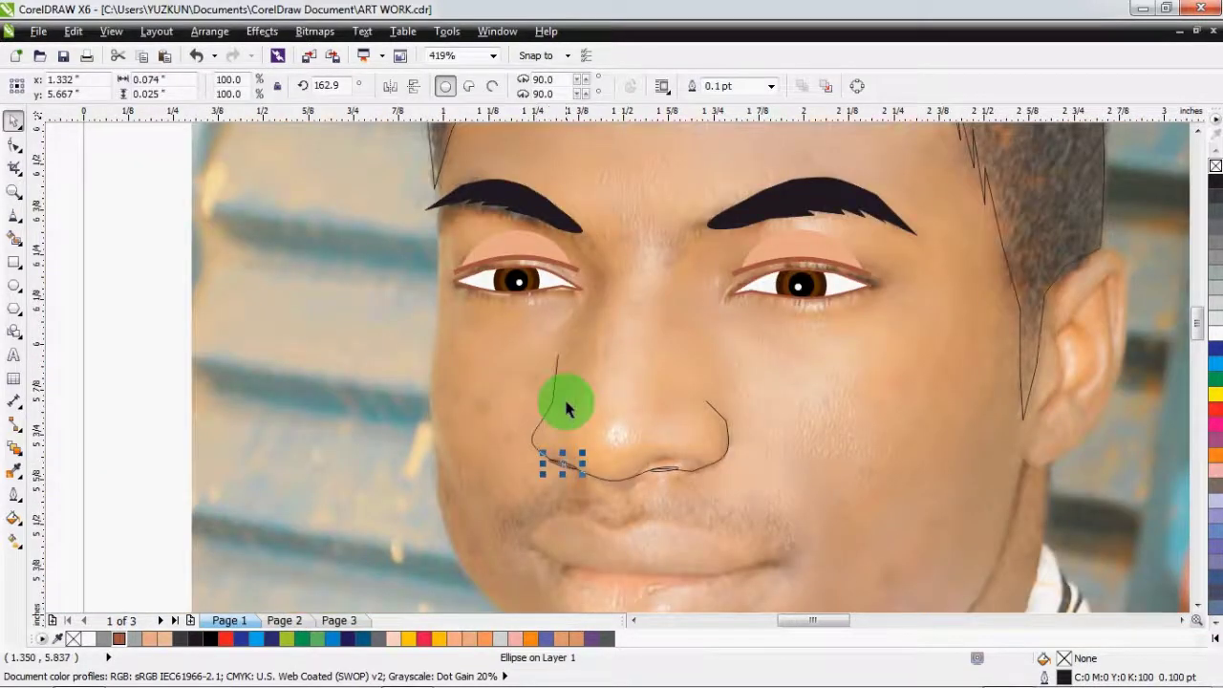
- Give the nose curve a brown outline (#A15240) with a width of 0.5 pt
click(554, 388)
click(814, 86)
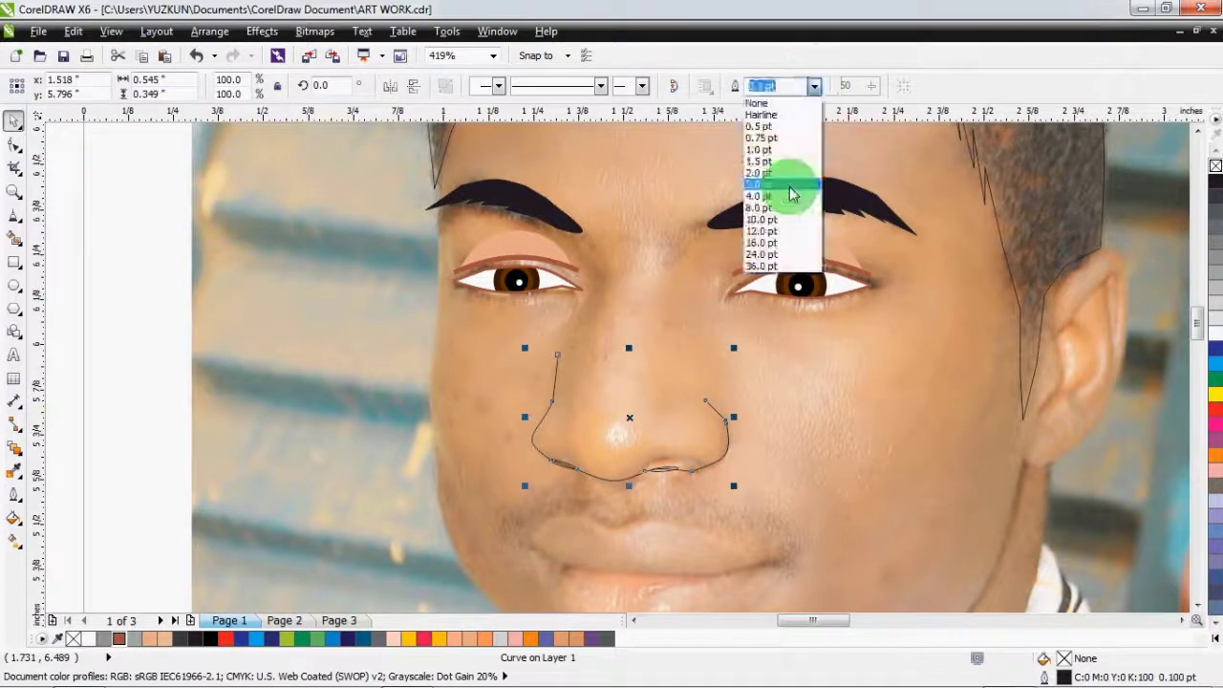
click(771, 162)
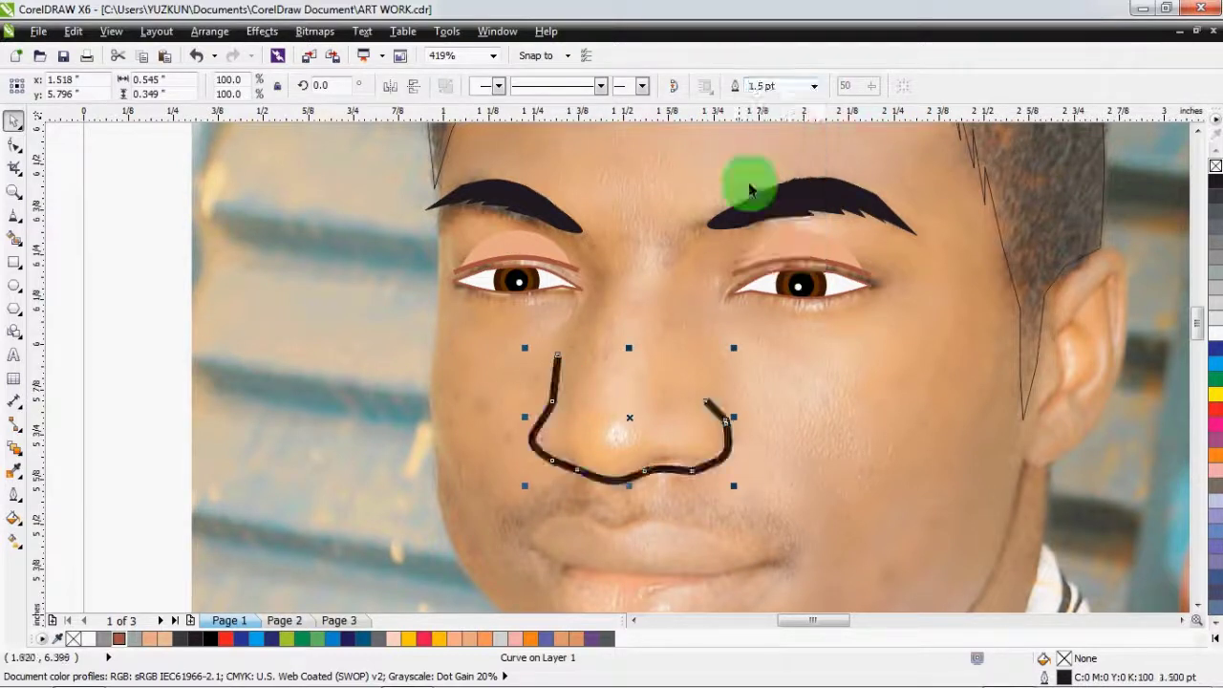
click(814, 87)
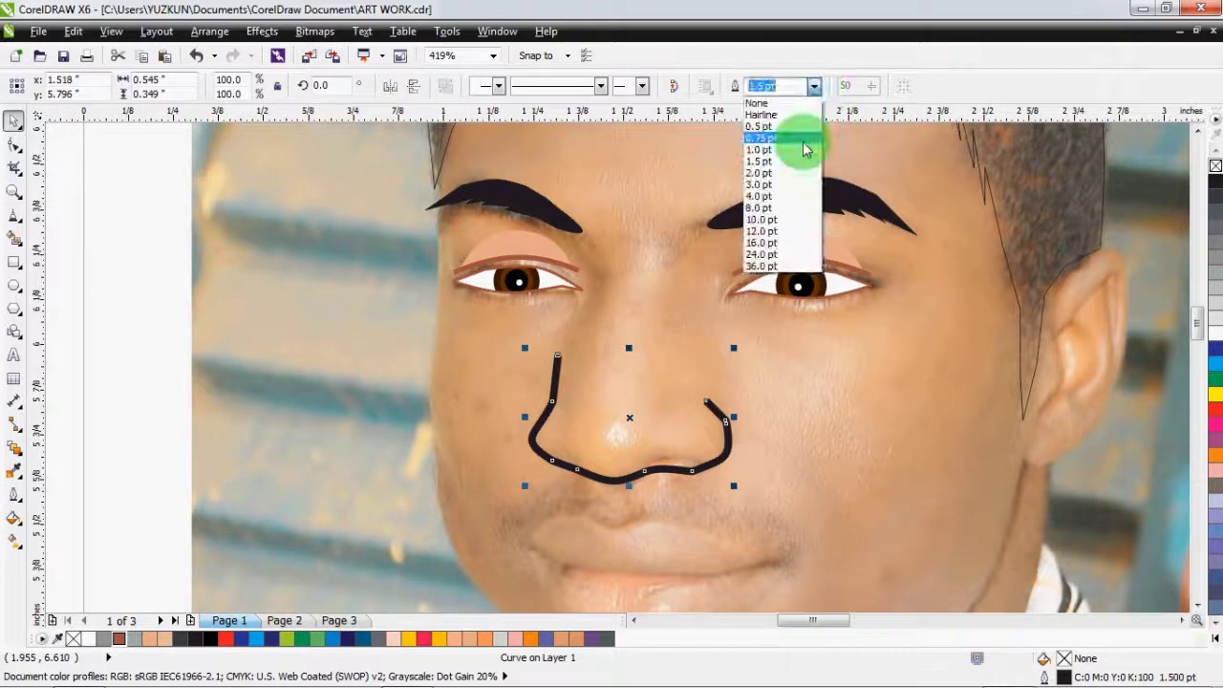
click(797, 156)
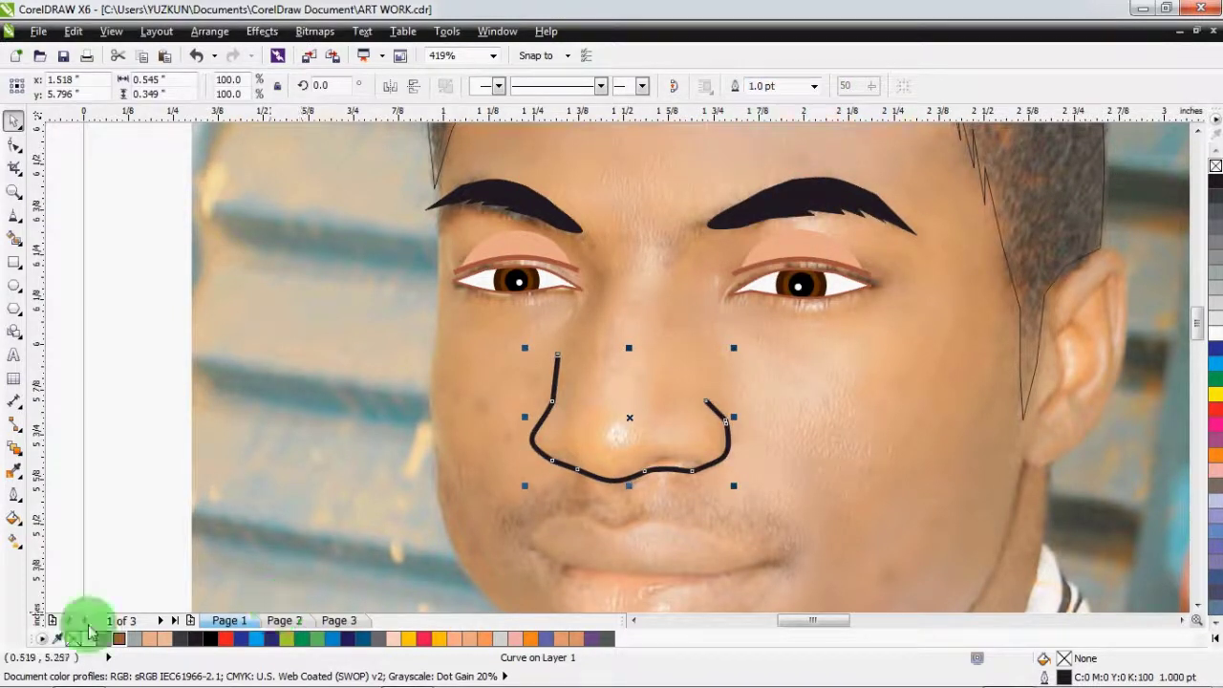
right_click(115, 639)
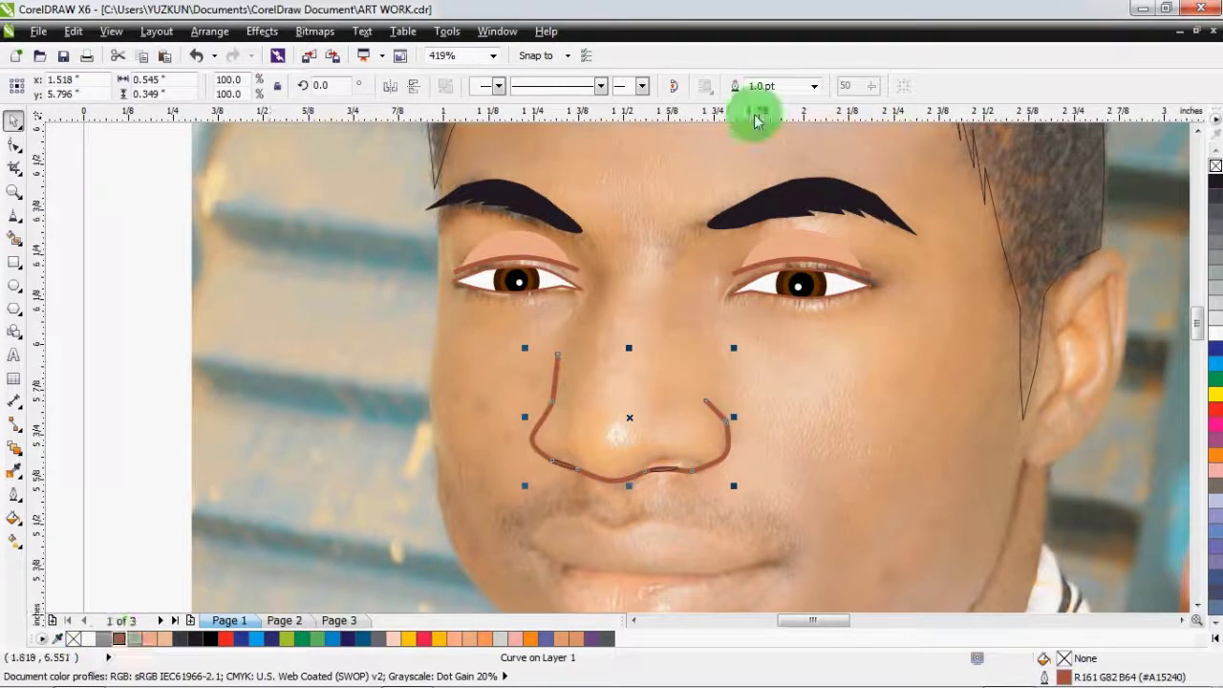
click(814, 86)
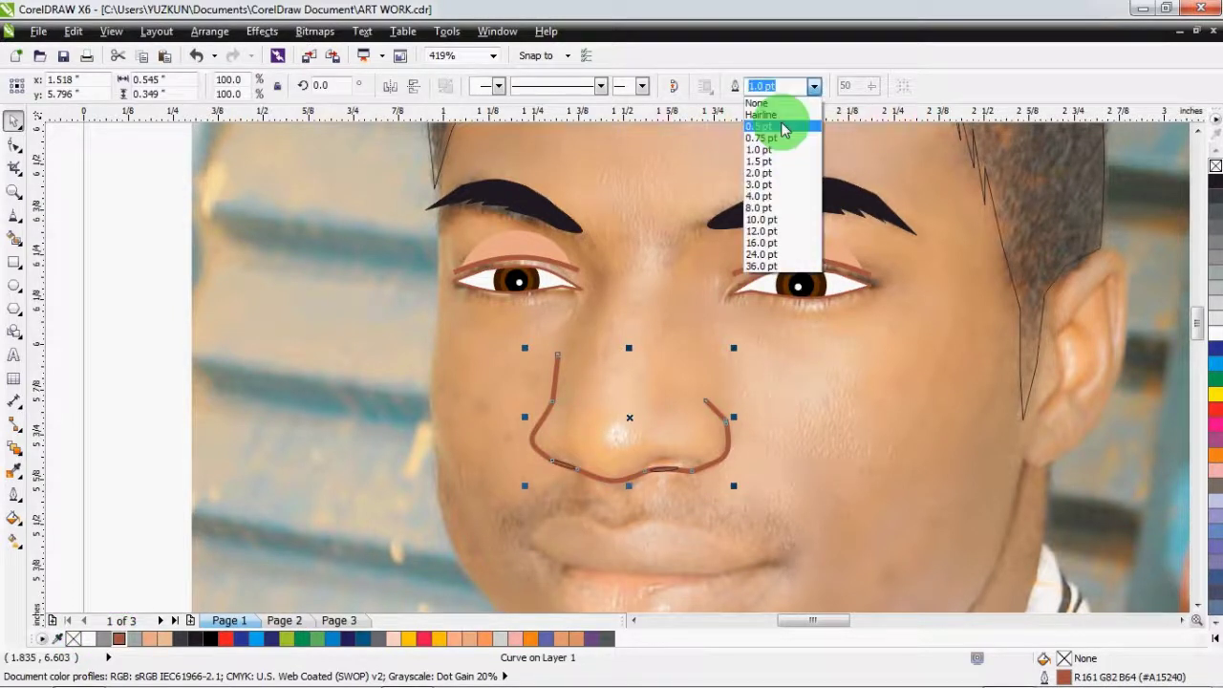
click(782, 129)
- Select both nostril ellipses and apply the same brown (#A15240) to their fill and outline
drag(578, 497, 375, 425)
drag(721, 551, 722, 552)
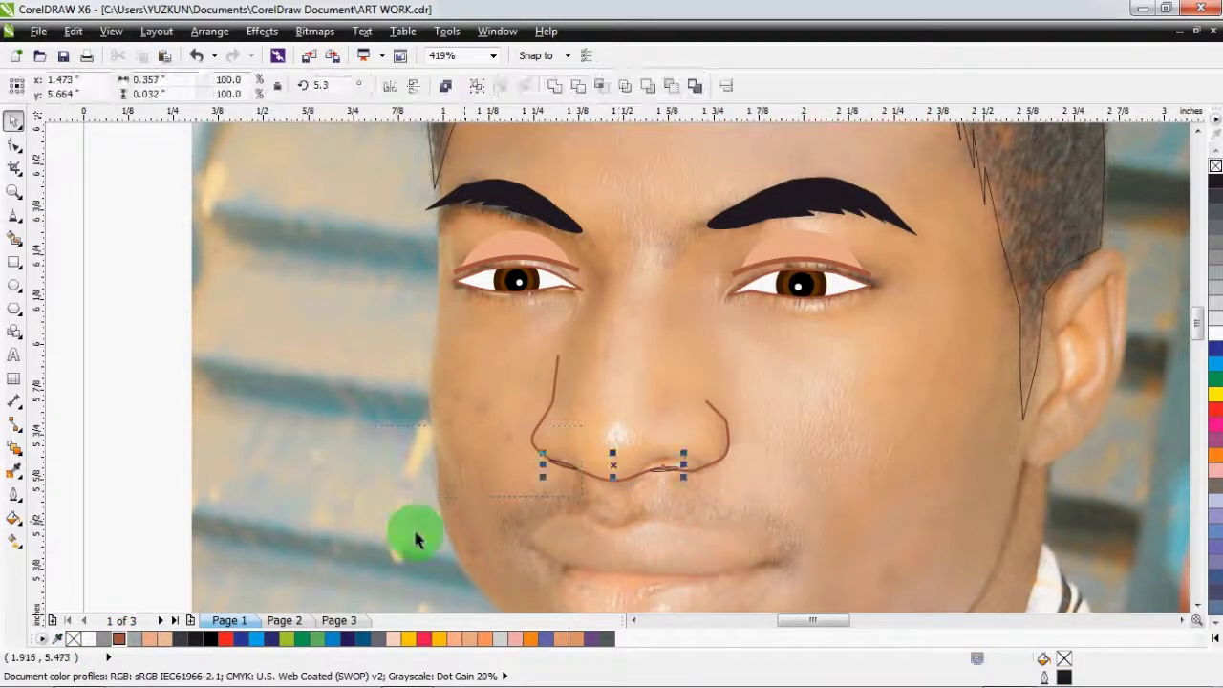
click(118, 641)
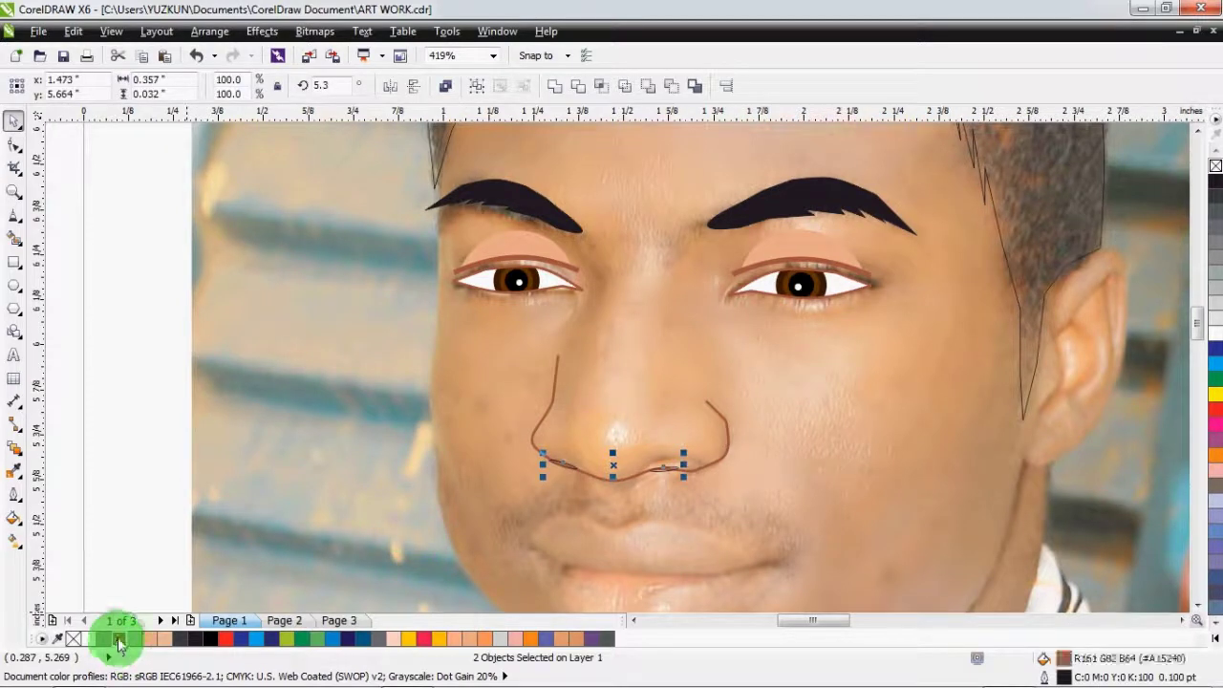
right_click(118, 641)
- Group the nose curve and the two nostril ellipses into one object
click(306, 352)
drag(287, 321, 778, 504)
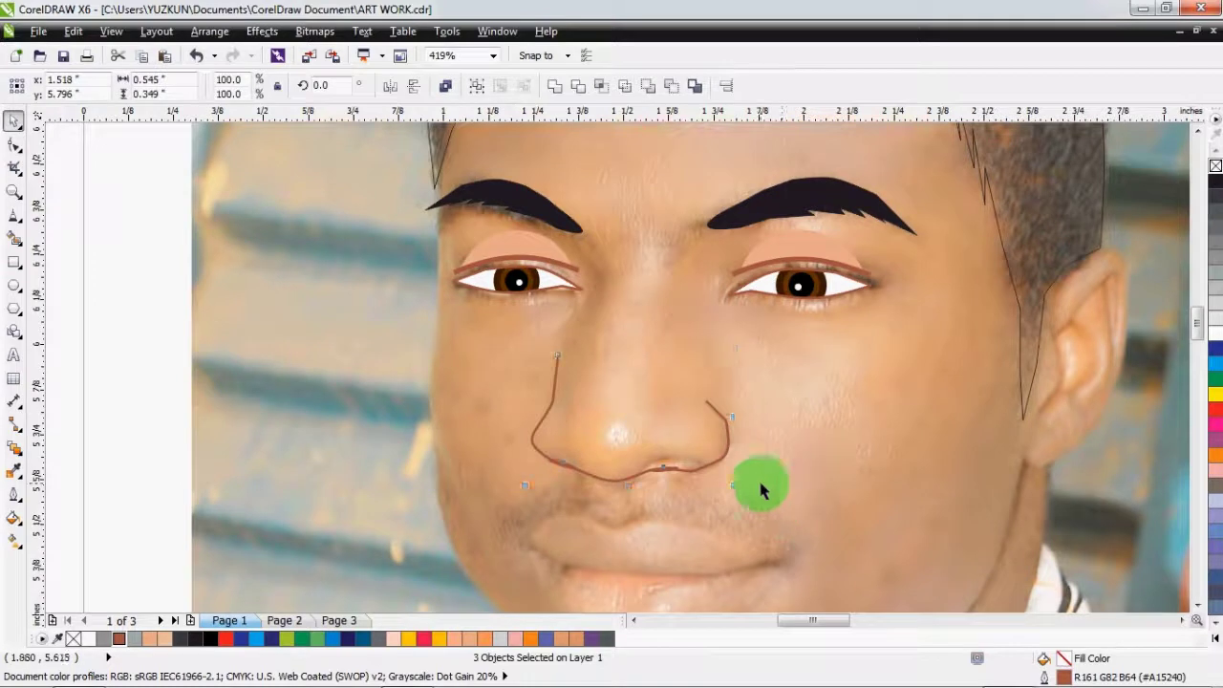
key(ctrl+g)
click(659, 515)
scroll(782, 430, down, 3)
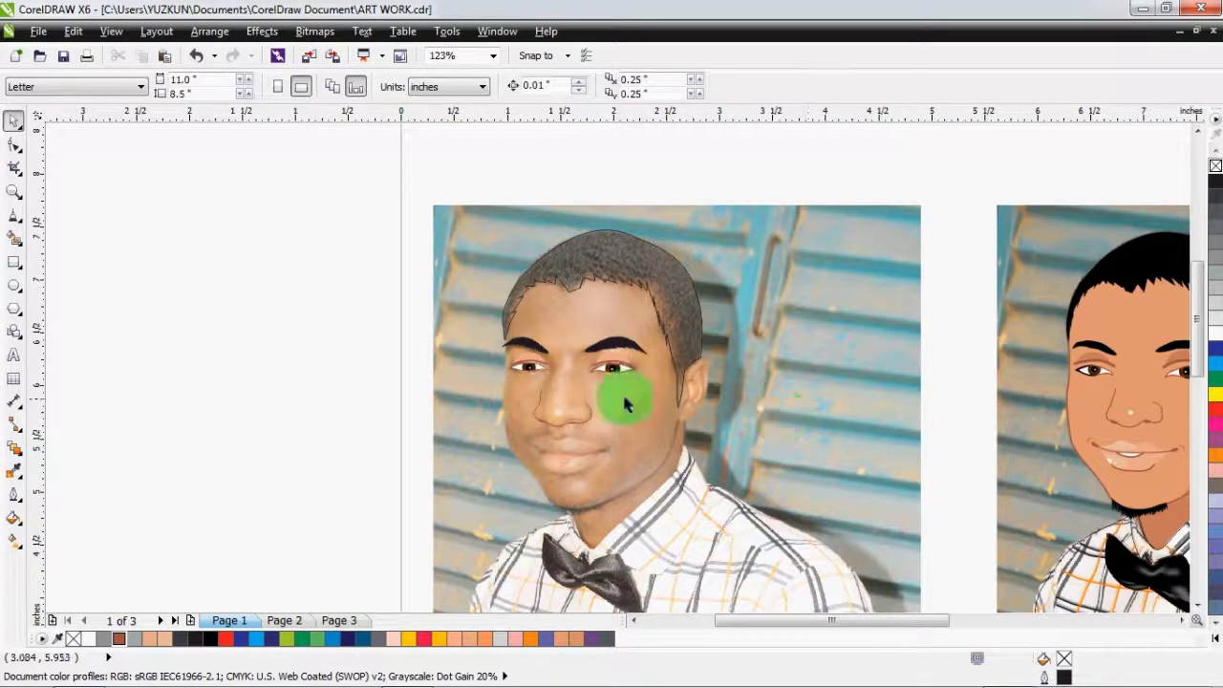
key(z)
drag(446, 295, 647, 409)
key(space)
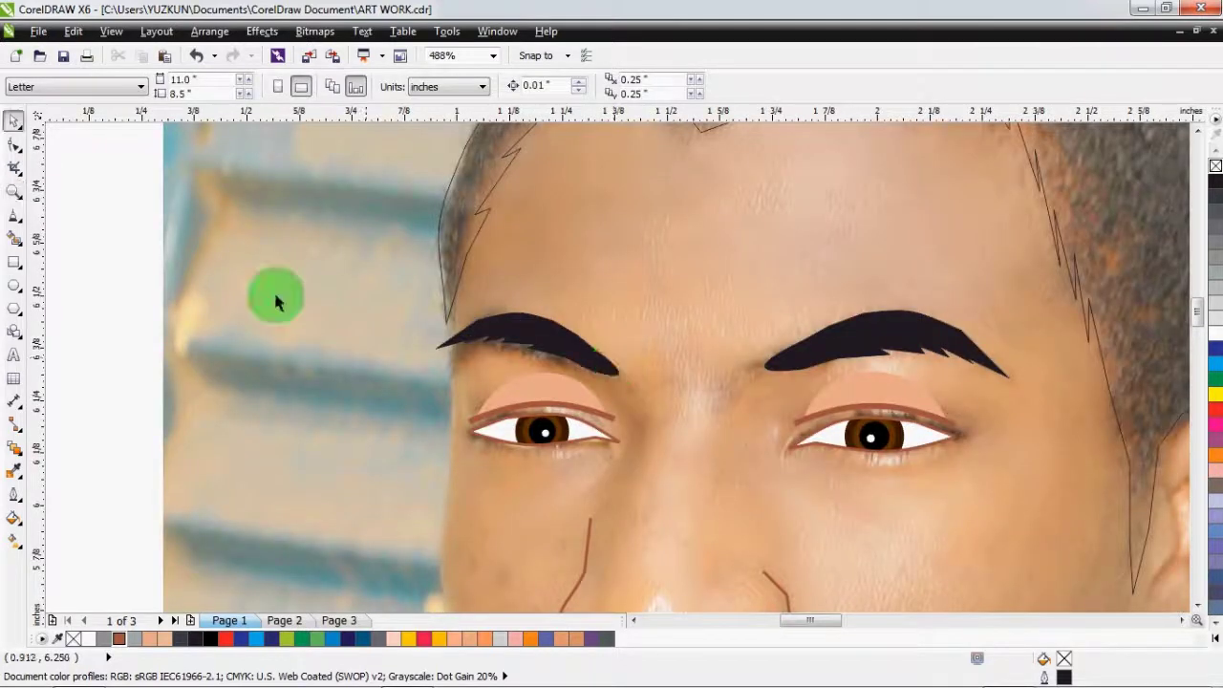
click(13, 214)
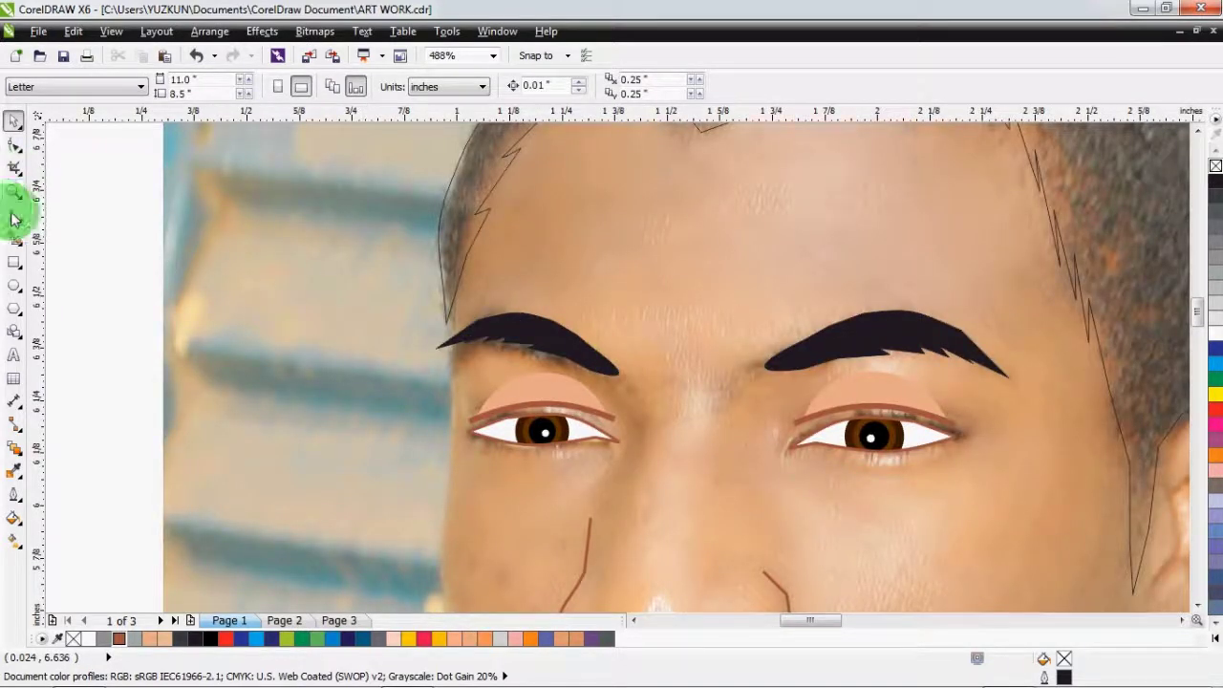
click(468, 335)
click(449, 309)
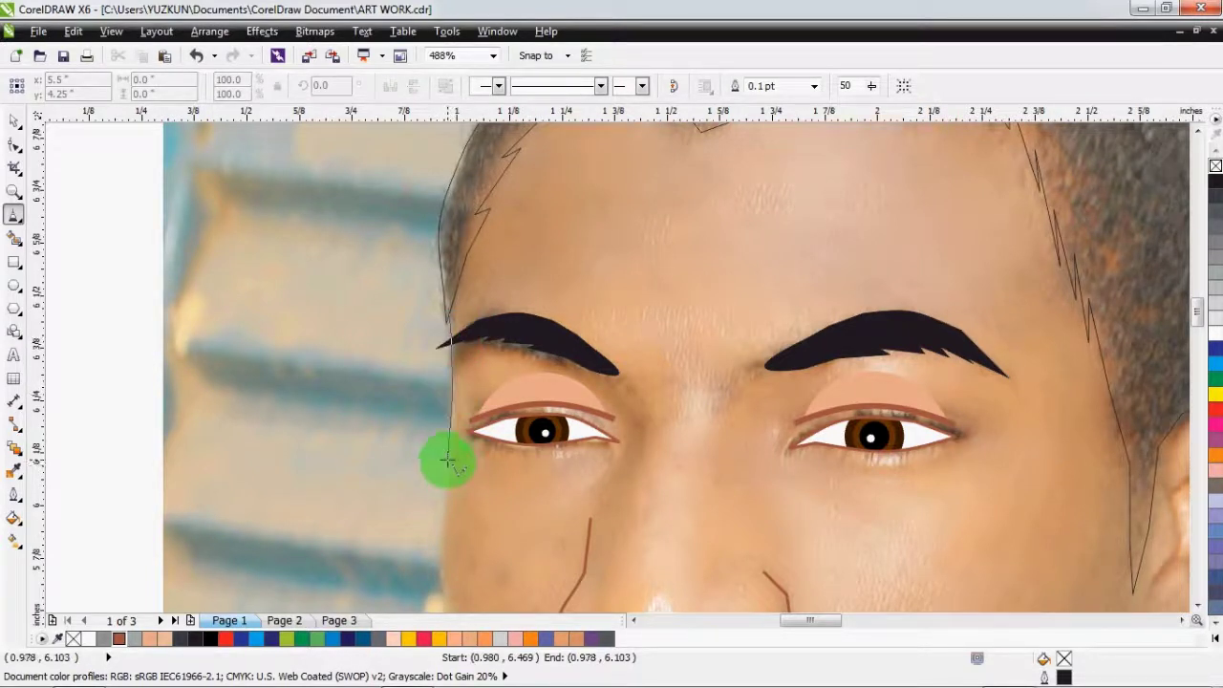
mouse_move(442, 534)
mouse_down()
mouse_move(465, 685)
mouse_move(450, 505)
mouse_move(459, 535)
mouse_move(436, 521)
mouse_move(449, 519)
mouse_move(445, 545)
mouse_move(459, 548)
mouse_up()
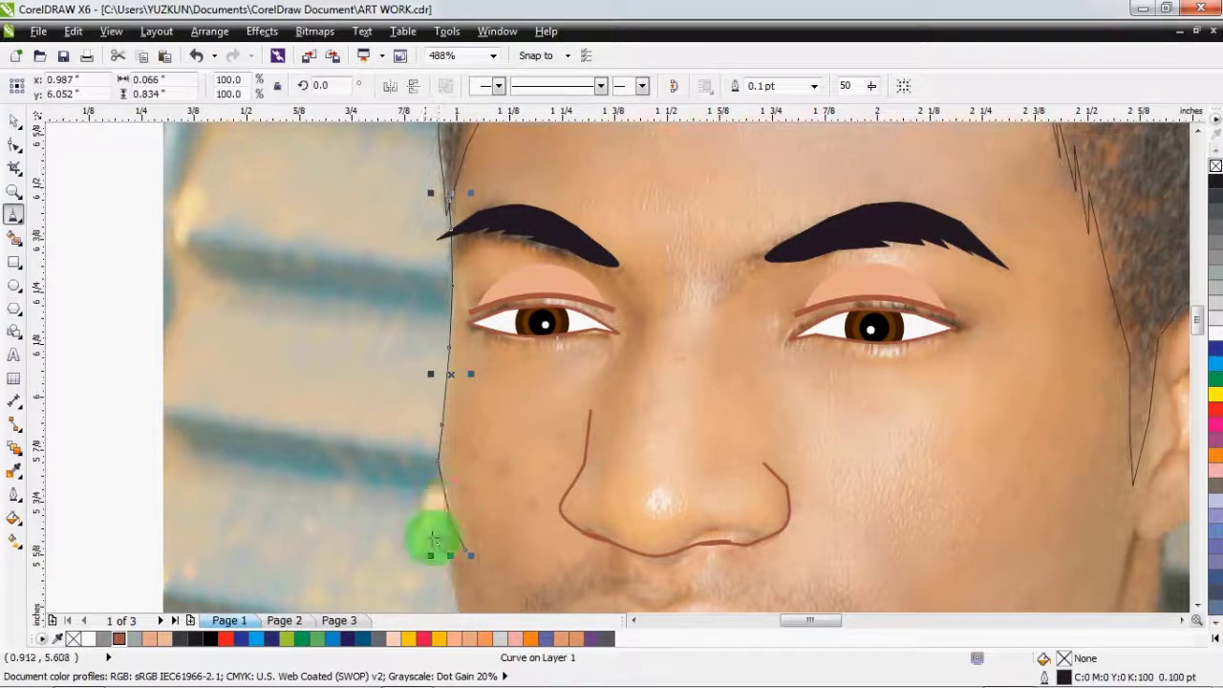
key(Delete)
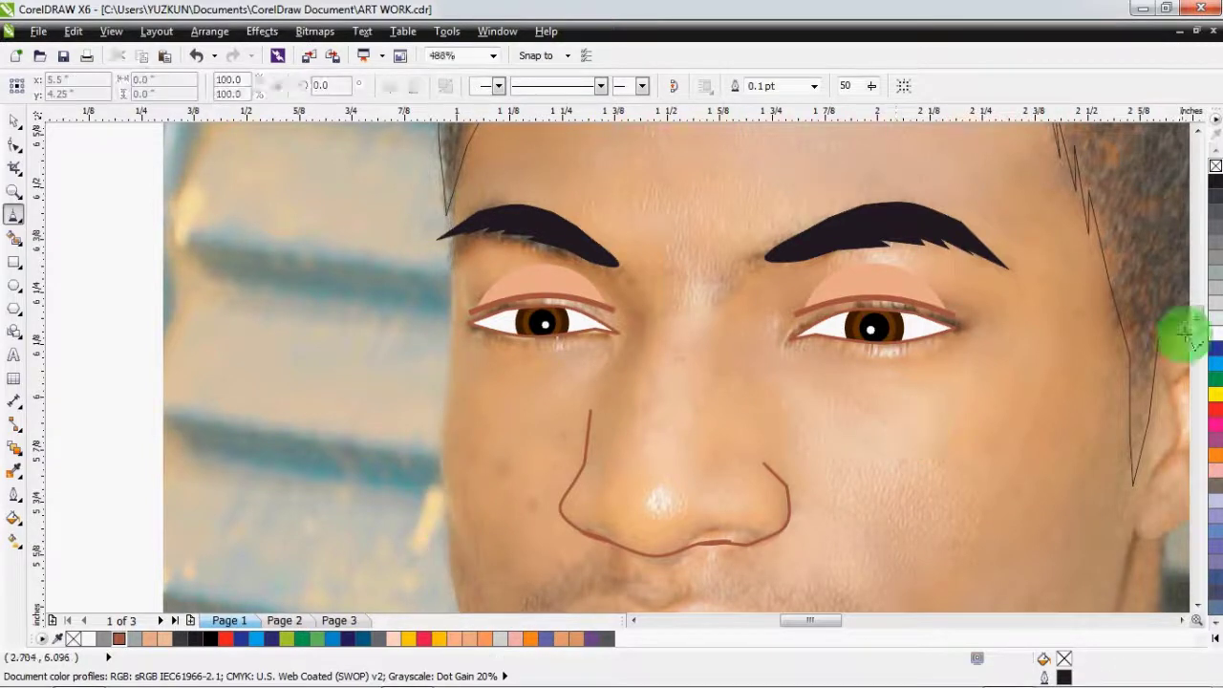
- Trace the face outline with the Pen tool from the left temple down the left cheek to the lower jaw
scroll(1200, 326, up, 3)
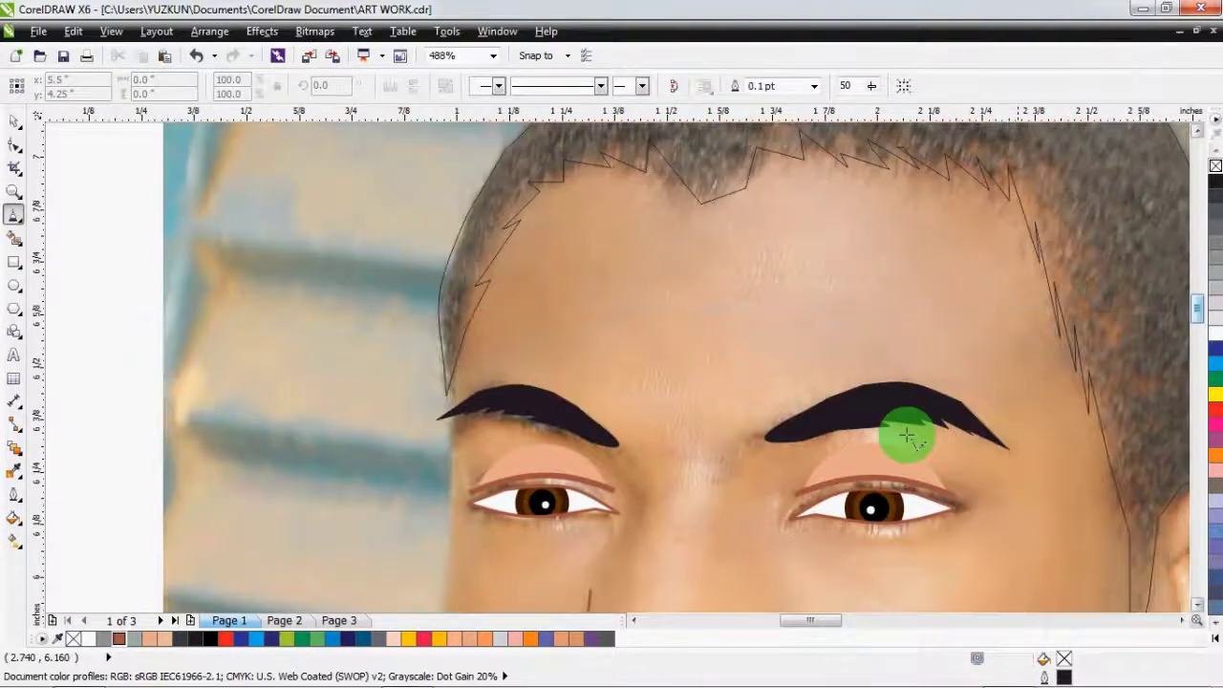
click(452, 389)
drag(452, 496, 449, 681)
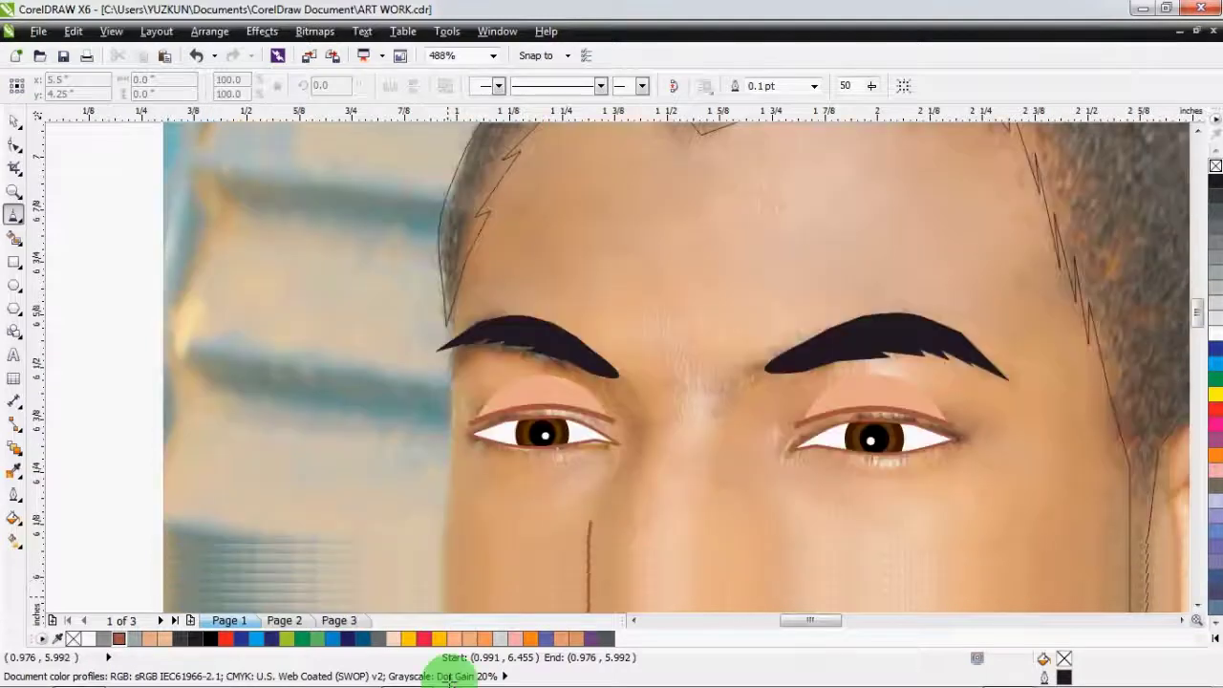
scroll(450, 606, down, 1)
scroll(440, 545, down, 1)
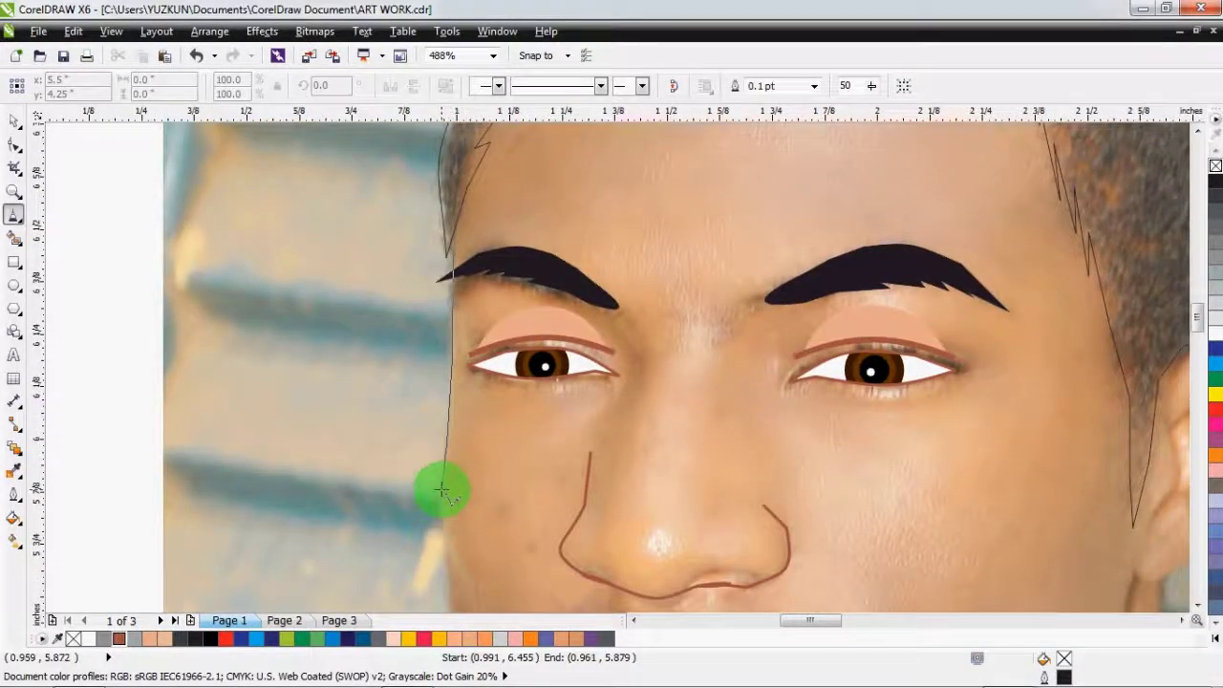
scroll(453, 549, down, 1)
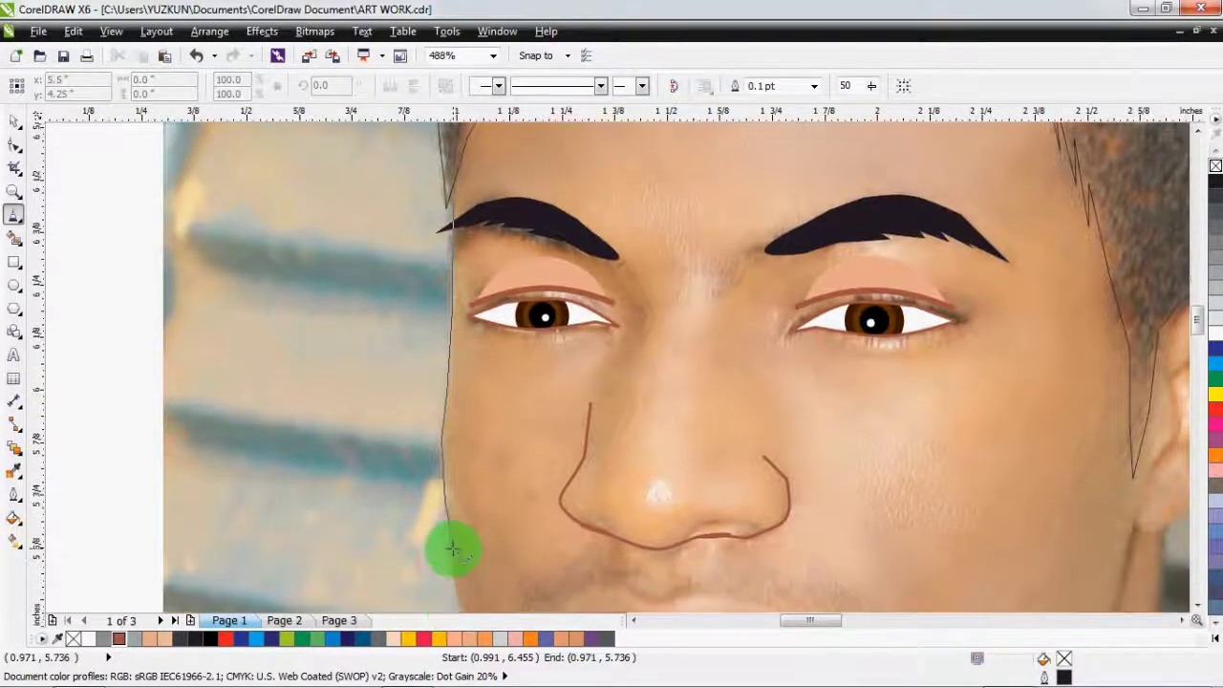
scroll(446, 569, down, 1)
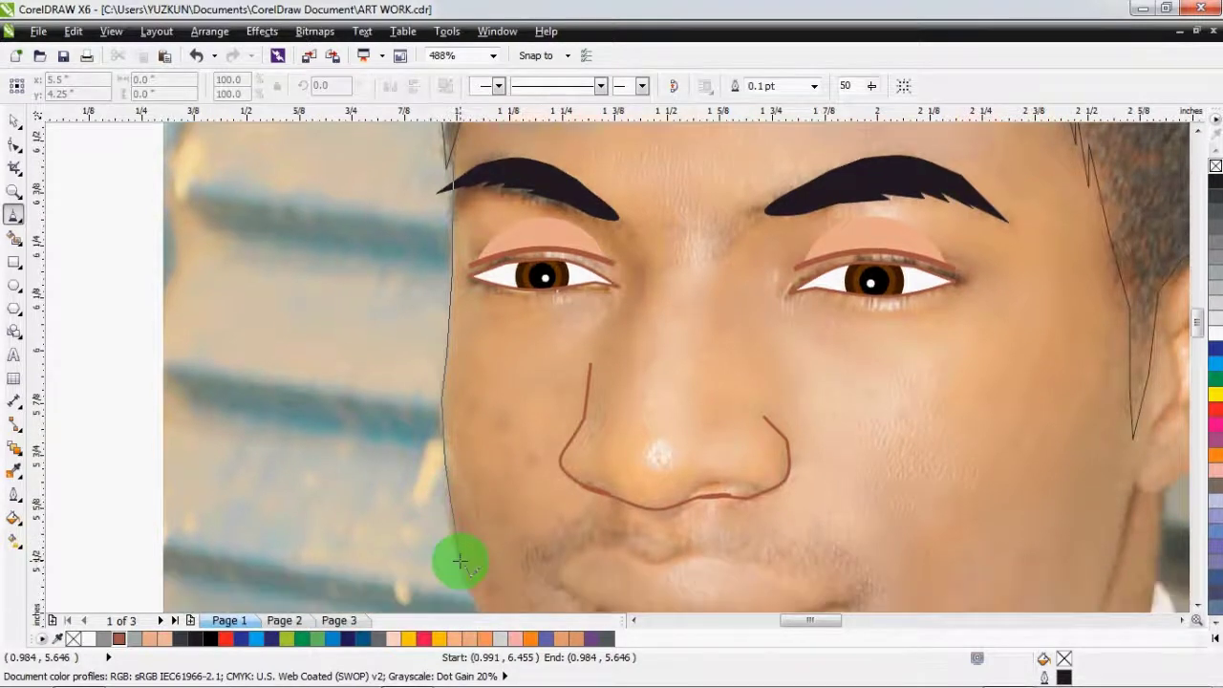
scroll(463, 559, down, 1)
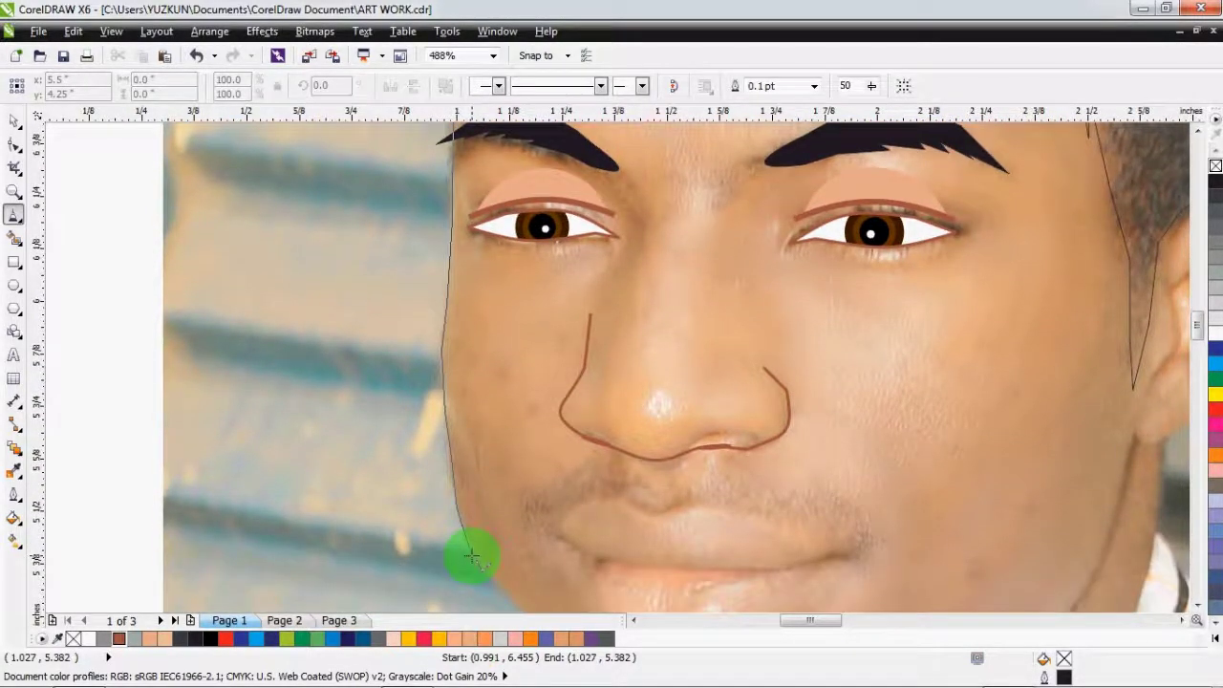
scroll(475, 554, down, 1)
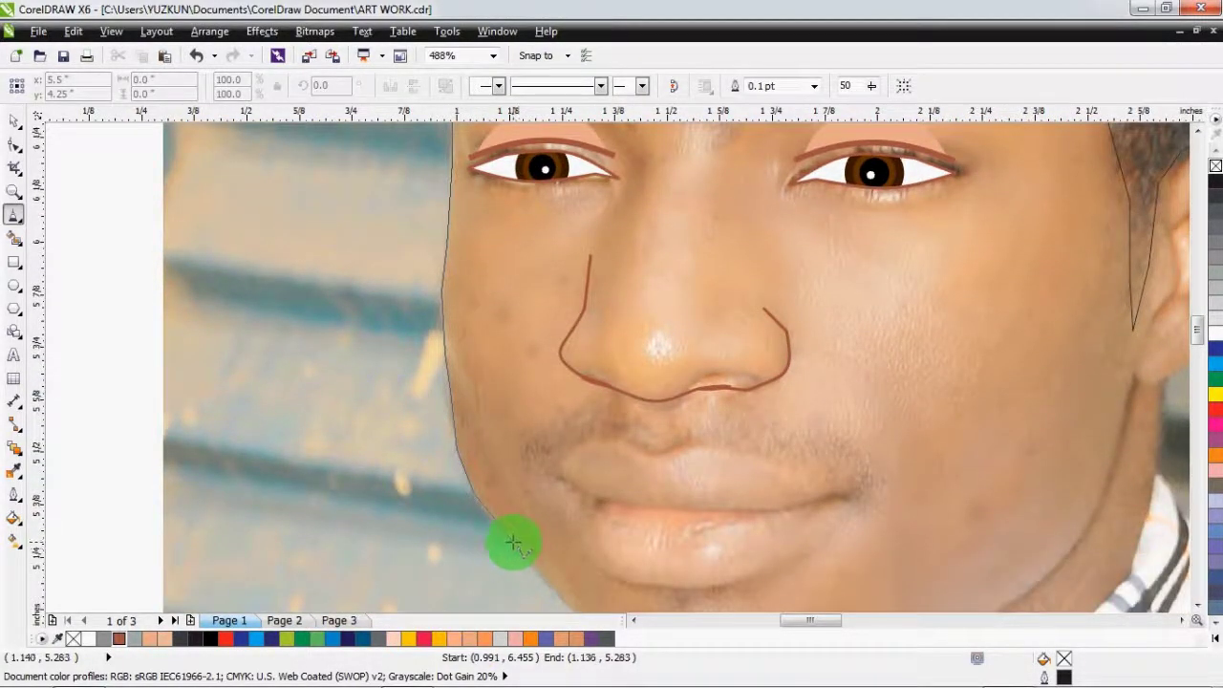
scroll(511, 544, down, 1)
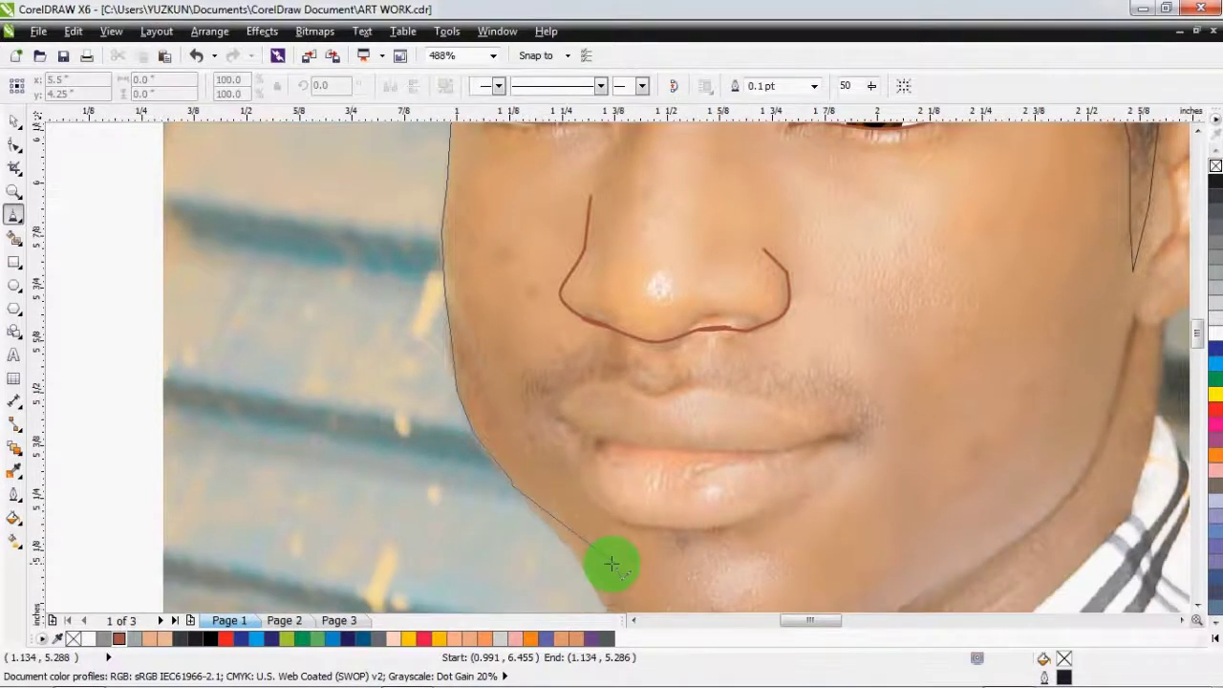
- Continue the face outline around the chin, up the right jaw and across the hair area, closing it at the left temple
click(561, 537)
click(588, 555)
mouse_move(609, 559)
mouse_down()
mouse_move(614, 545)
mouse_move(622, 581)
mouse_move(638, 570)
mouse_move(688, 579)
mouse_move(692, 559)
mouse_move(764, 557)
mouse_move(672, 546)
mouse_move(699, 557)
mouse_move(783, 545)
mouse_move(923, 482)
mouse_move(1024, 407)
mouse_move(970, 451)
mouse_move(1057, 407)
mouse_move(1037, 407)
mouse_move(1070, 372)
mouse_move(1124, 240)
mouse_move(1133, 91)
mouse_move(1095, 295)
mouse_move(1144, 238)
mouse_move(1131, 240)
mouse_move(1142, 146)
mouse_move(1120, 256)
mouse_move(1195, 126)
mouse_move(1019, 114)
mouse_move(1048, 245)
mouse_move(1061, 92)
mouse_move(1056, 201)
mouse_move(1021, 77)
mouse_move(1029, 220)
mouse_move(972, 112)
mouse_move(968, 192)
mouse_move(965, 103)
mouse_move(936, 194)
mouse_move(889, 175)
mouse_move(731, 163)
mouse_move(697, 128)
mouse_move(516, 143)
mouse_move(437, 169)
mouse_move(376, 213)
mouse_move(336, 322)
mouse_move(331, 427)
mouse_move(322, 415)
mouse_move(333, 408)
mouse_up()
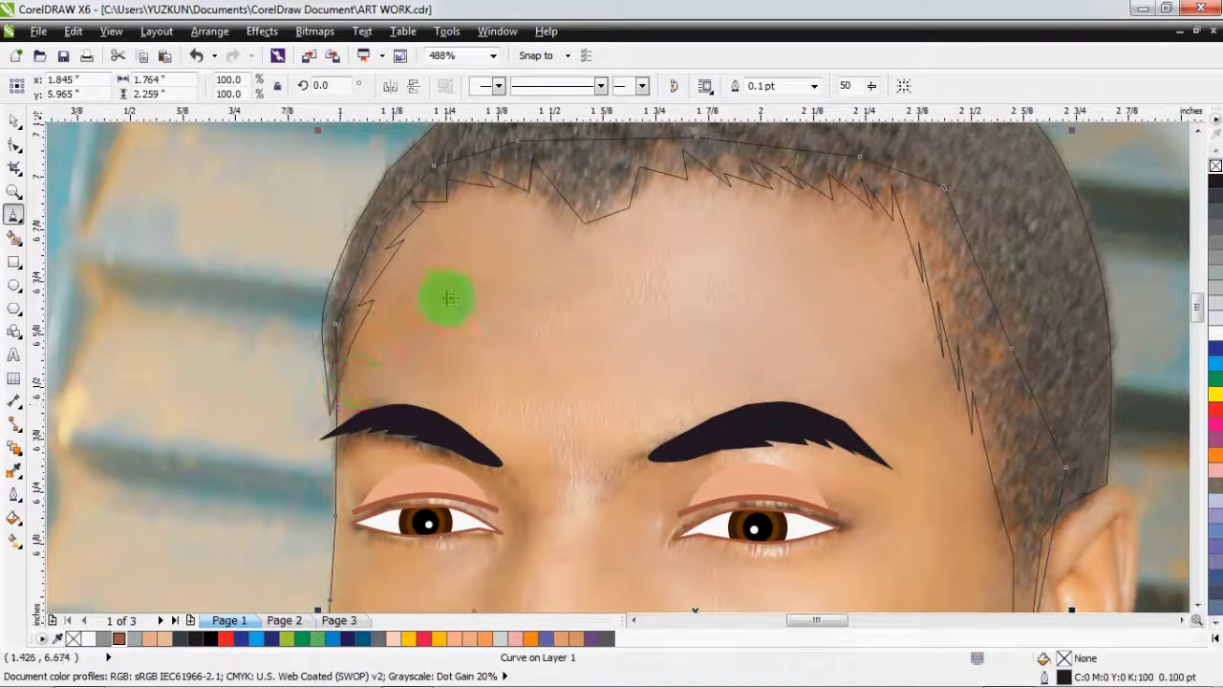
- Try to delete surplus nodes along the left cheek of the face outline
key(z)
drag(1199, 308, 1182, 319)
scroll(489, 383, down, 2)
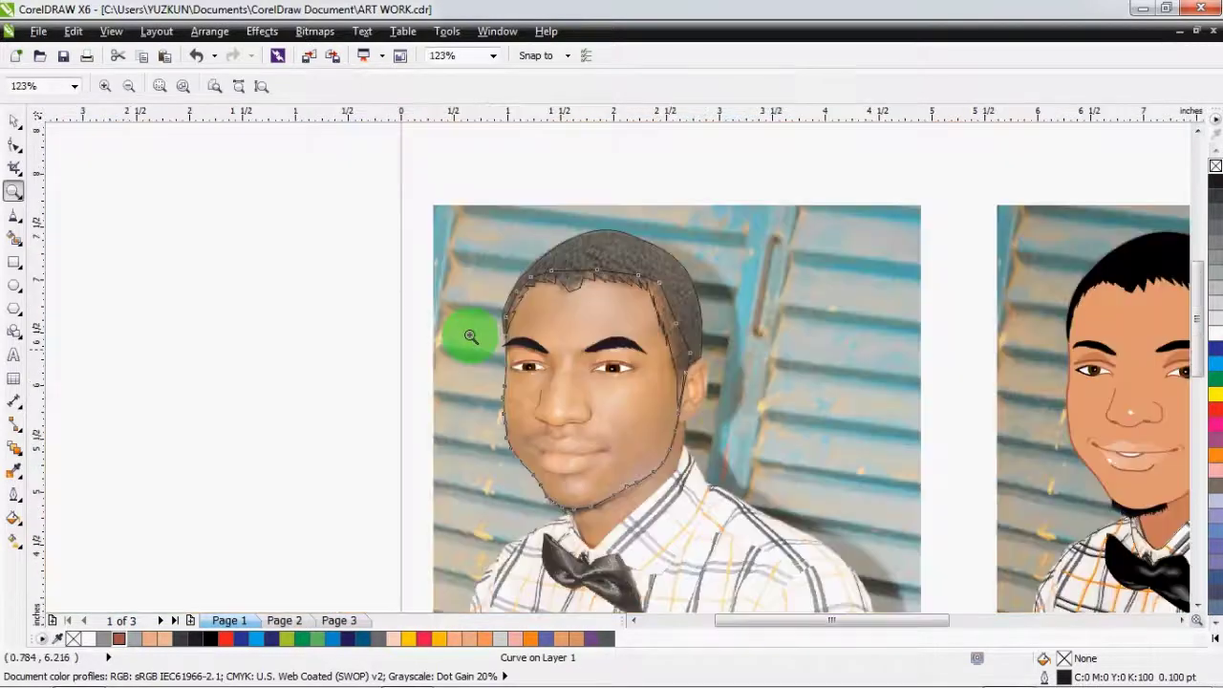
drag(411, 195, 777, 531)
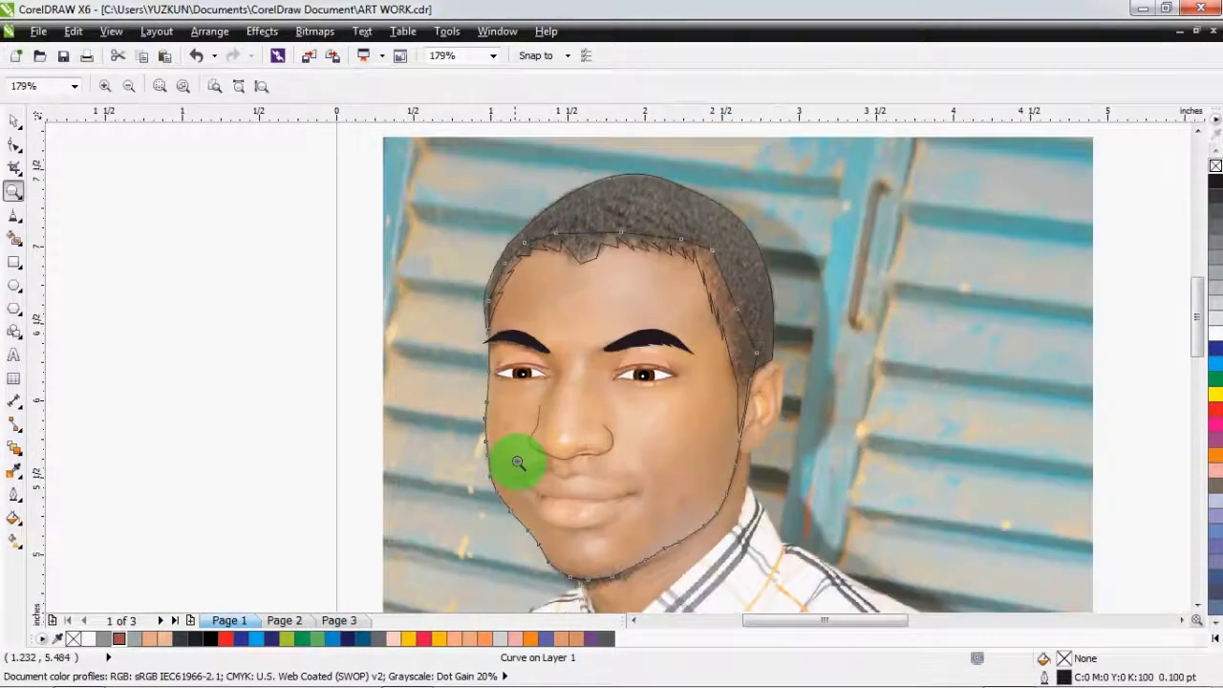
click(15, 145)
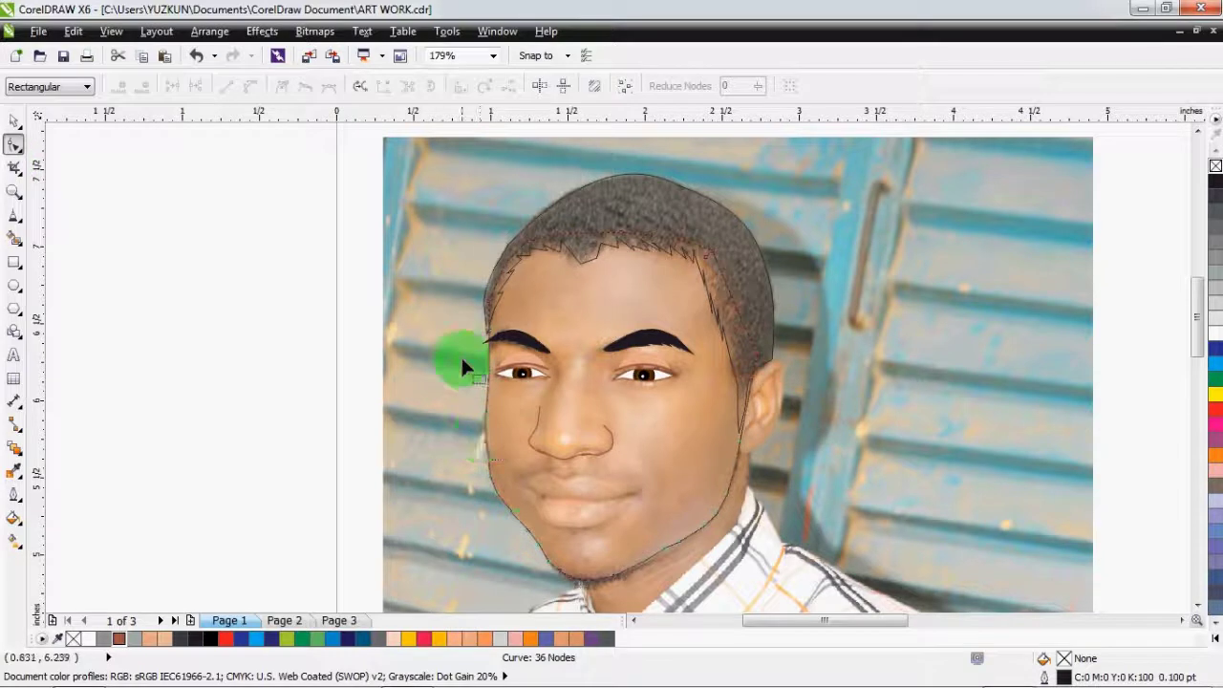
drag(458, 406, 503, 458)
click(135, 93)
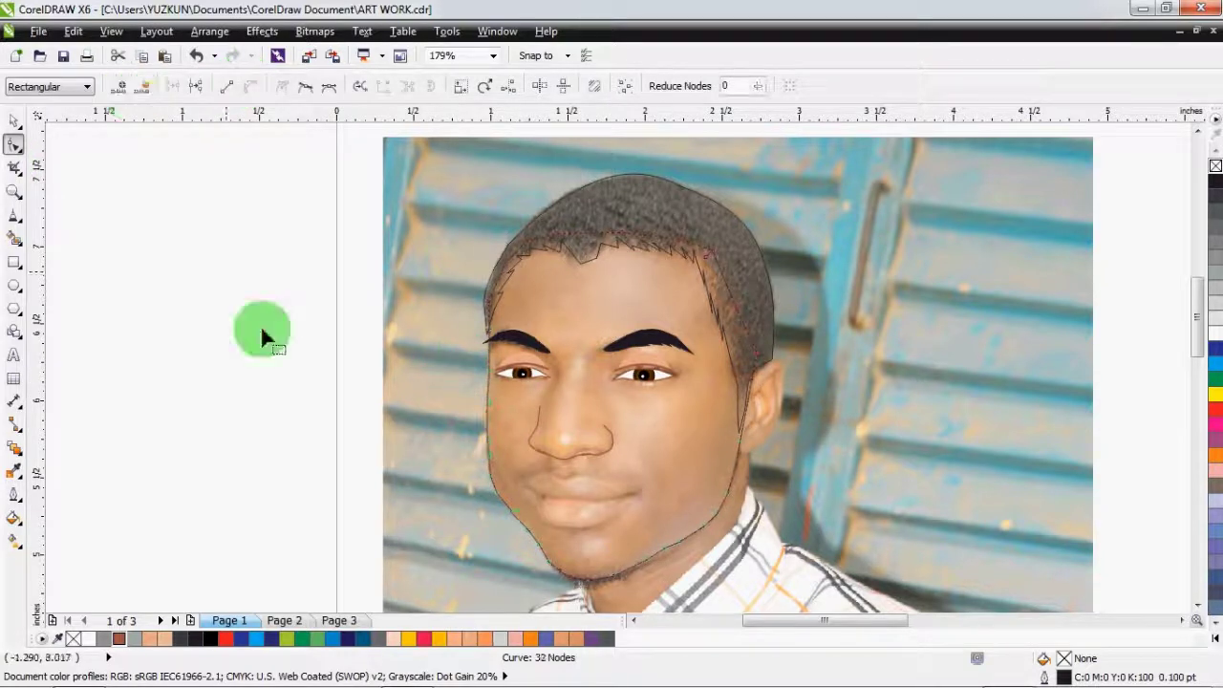
click(579, 579)
- Smooth the left cheek and lower left jaw of the face outline by deleting the surplus nodes there
key(z)
drag(421, 288, 779, 580)
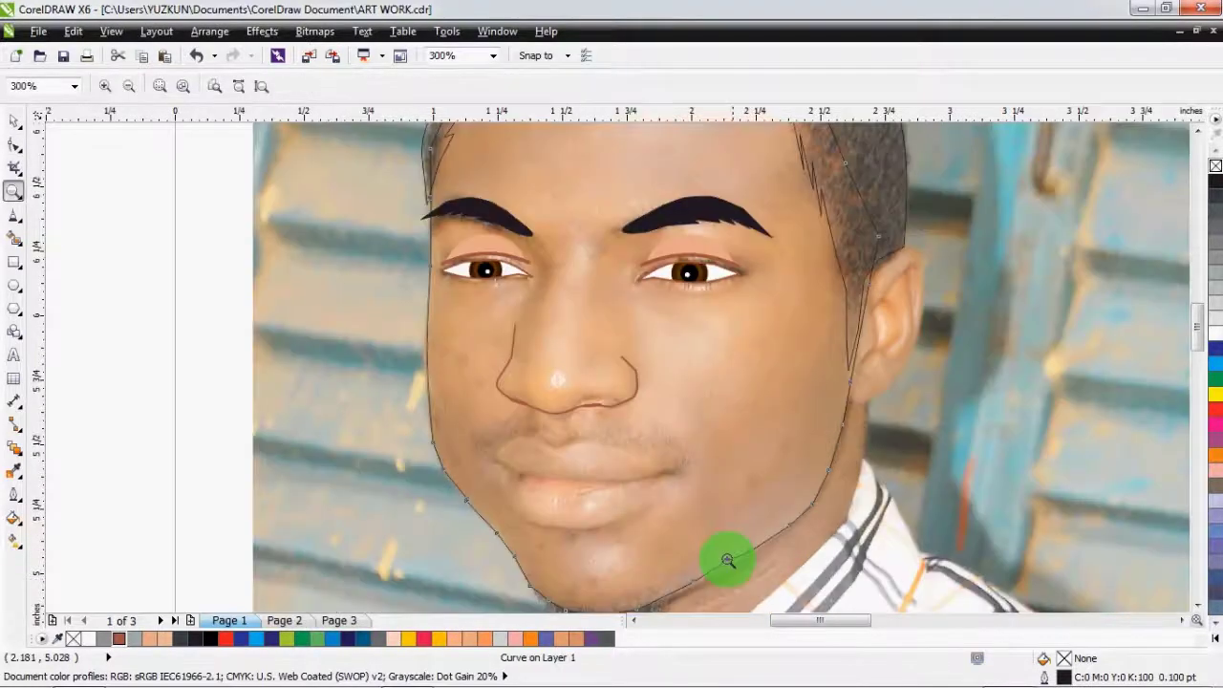
key(space)
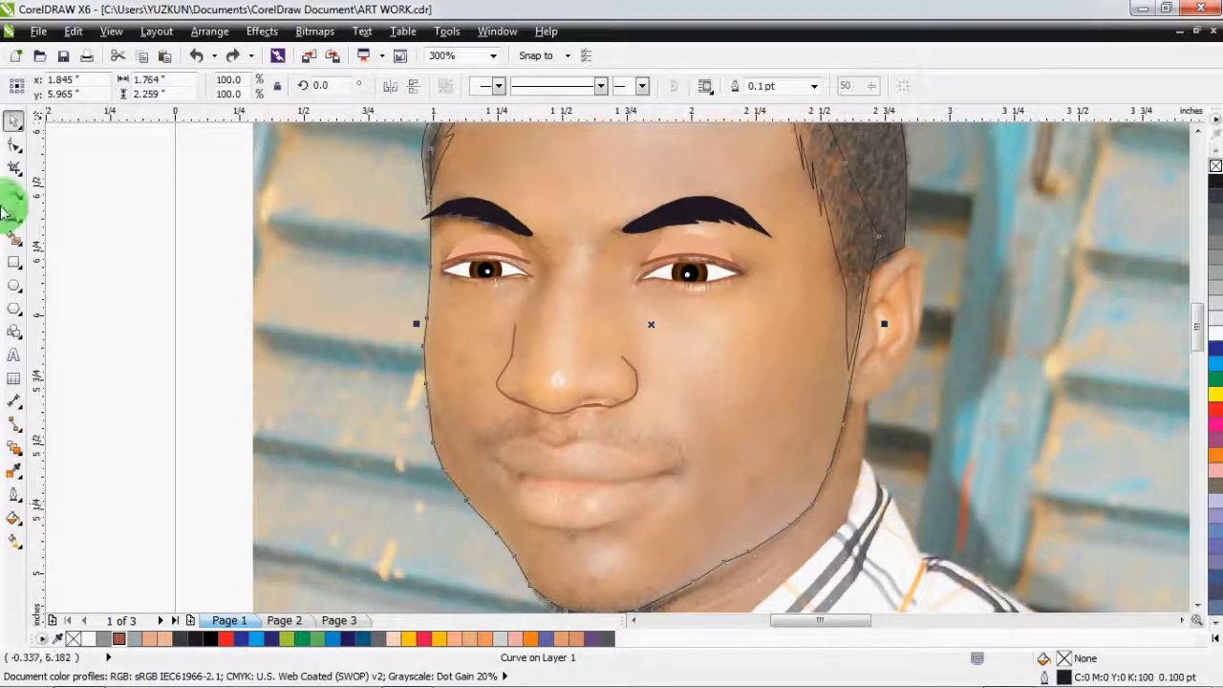
click(13, 145)
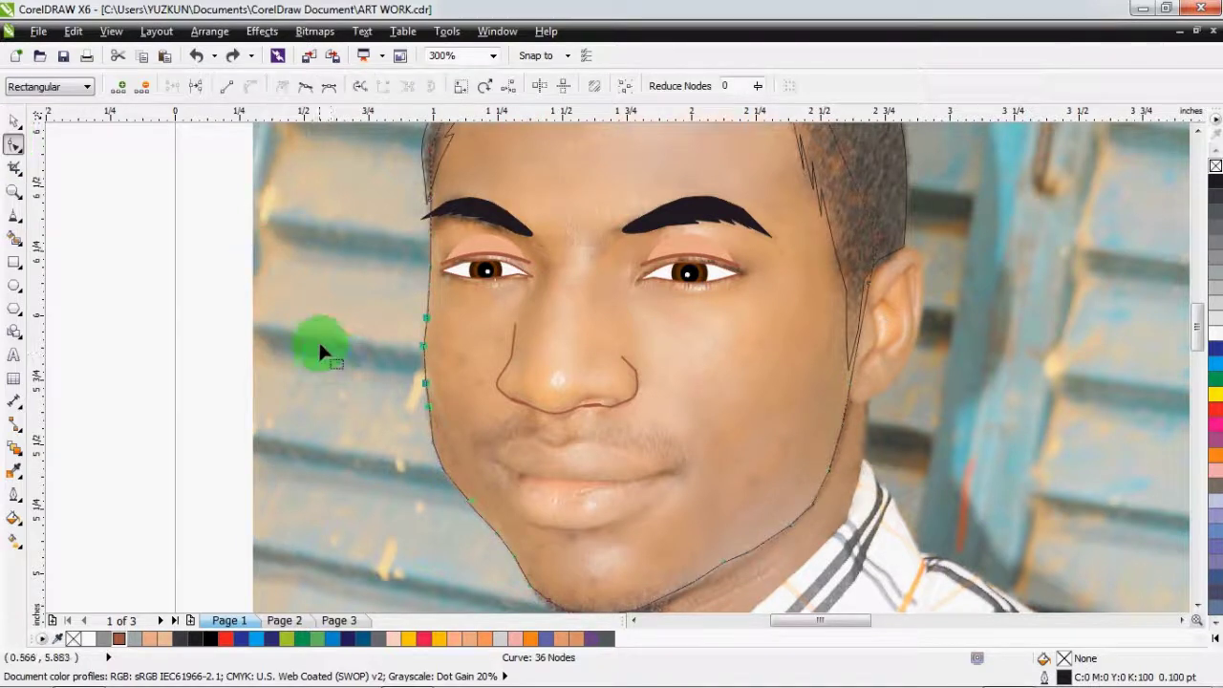
drag(391, 298, 431, 342)
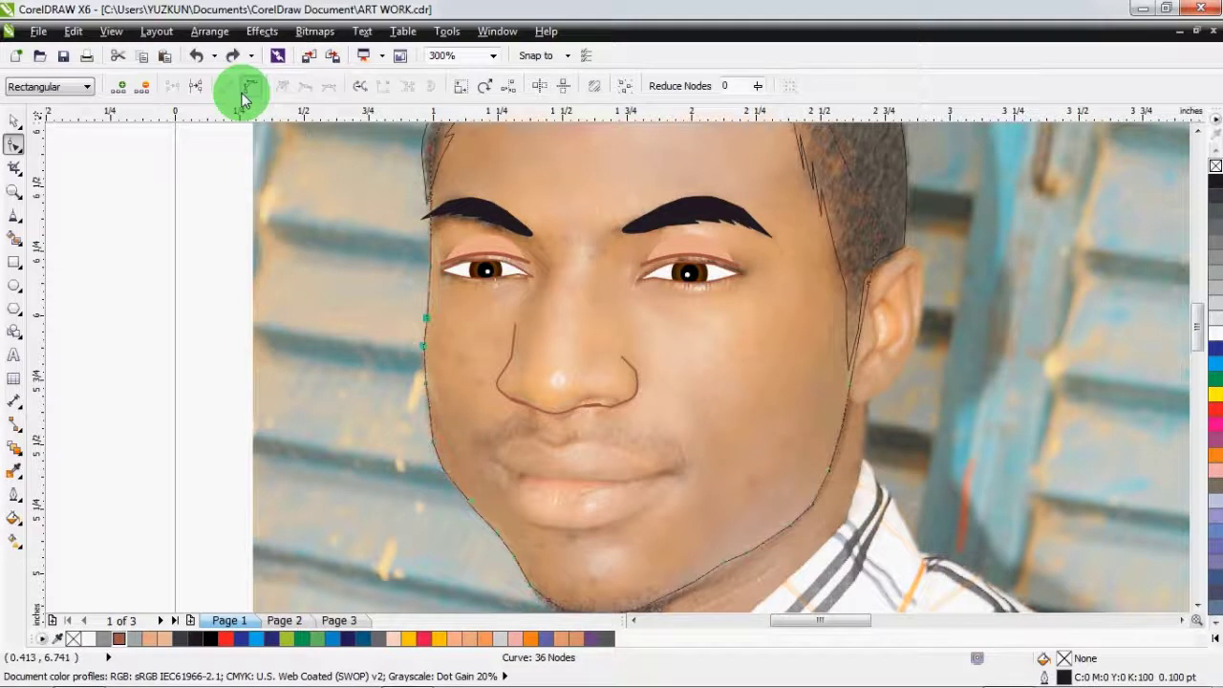
key(Delete)
drag(455, 492, 474, 507)
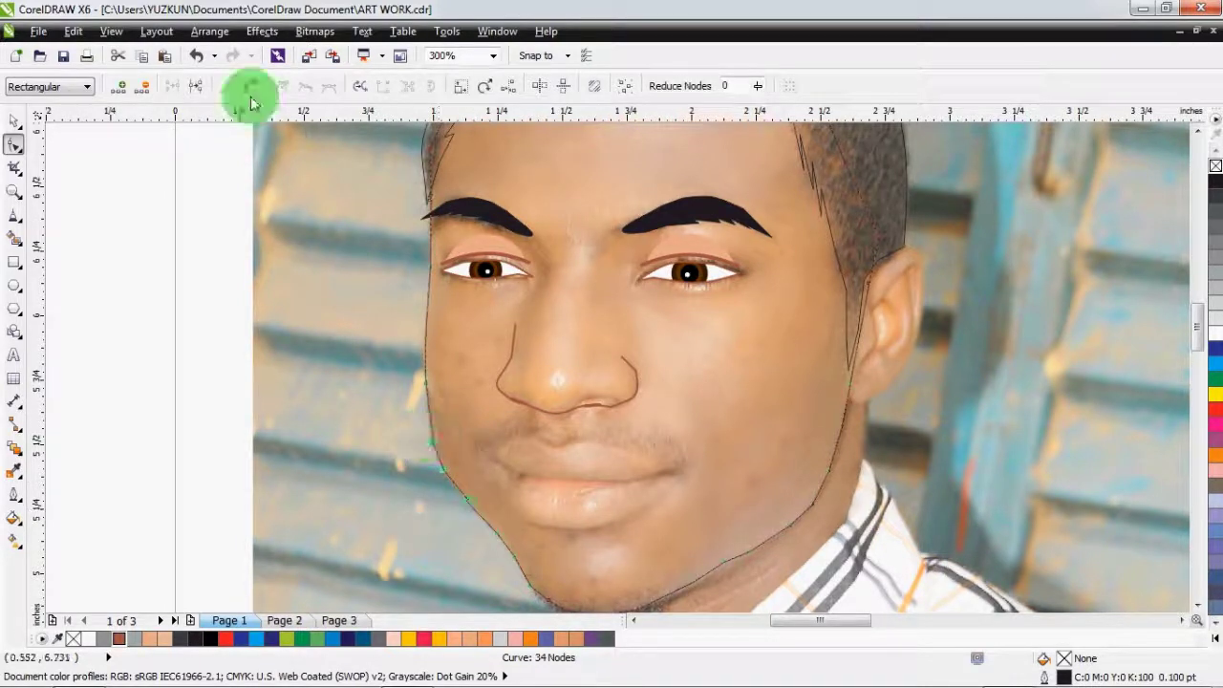
key(Delete)
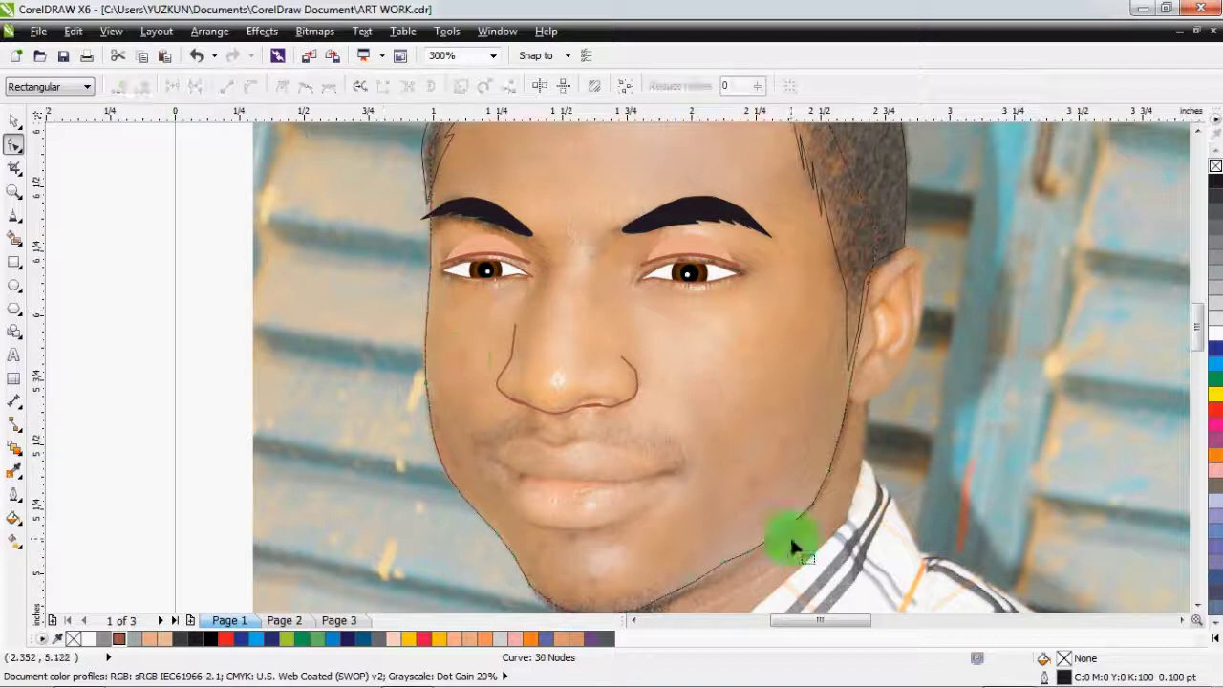
- Delete the surplus nodes along the right jaw of the face outline down to the chin
drag(854, 538, 755, 455)
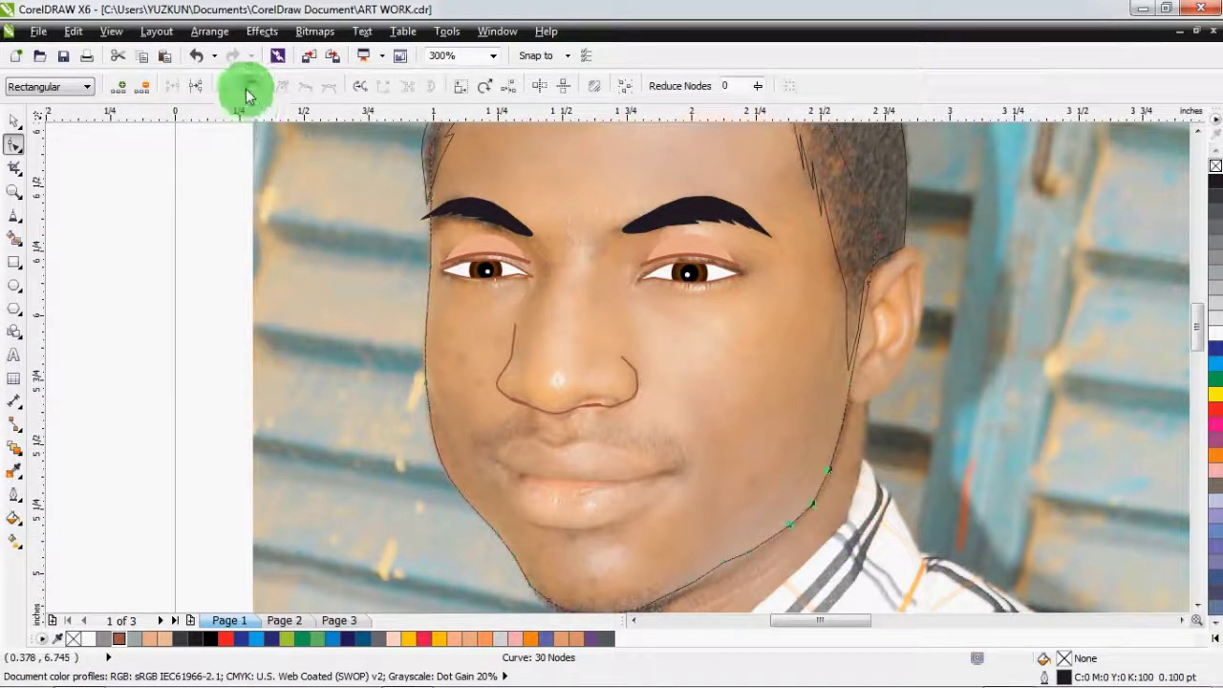
key(Delete)
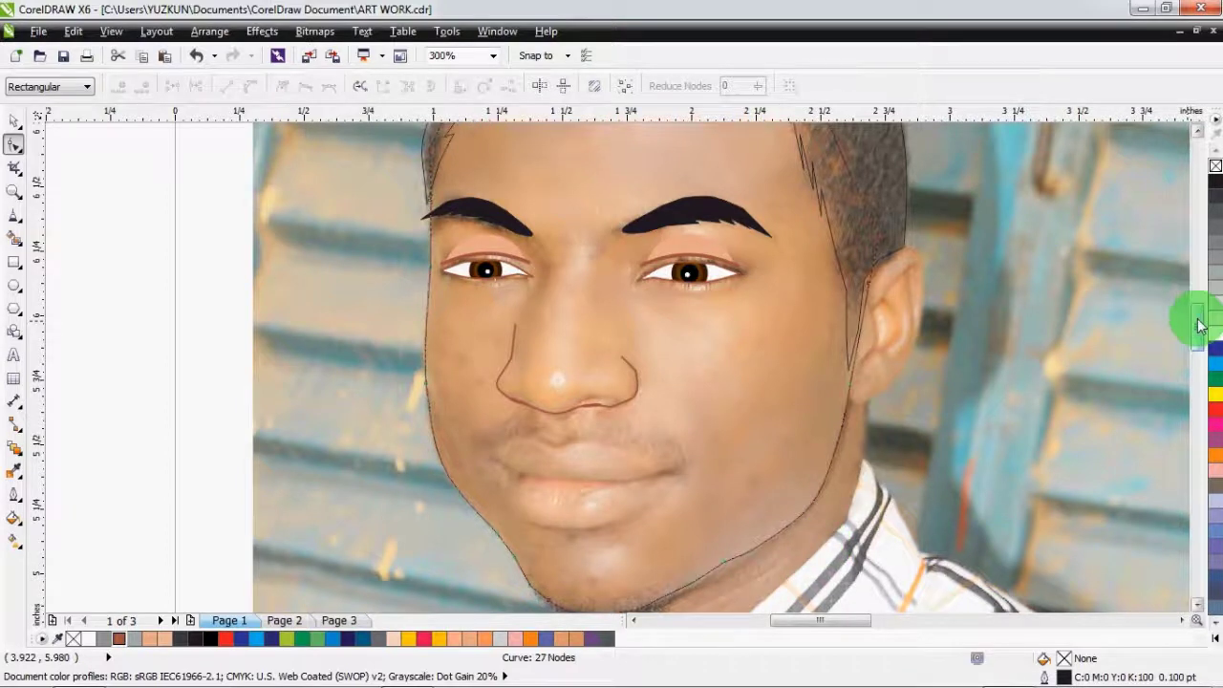
scroll(1201, 325, down, 2)
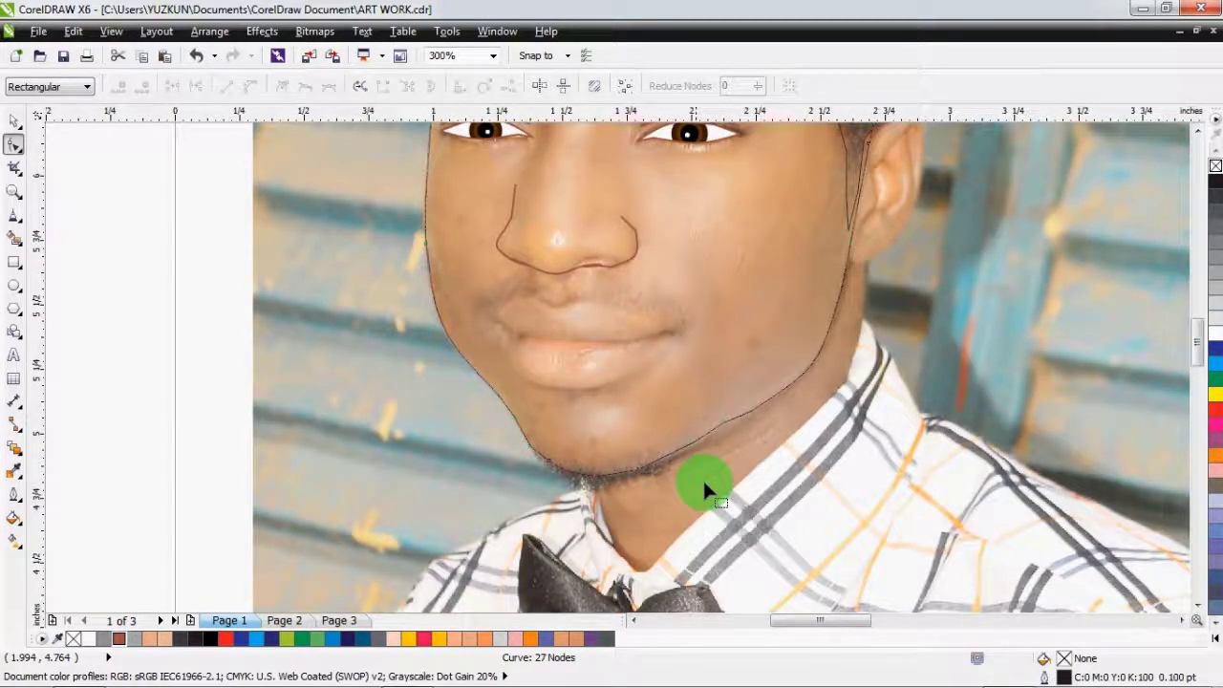
drag(714, 497, 674, 416)
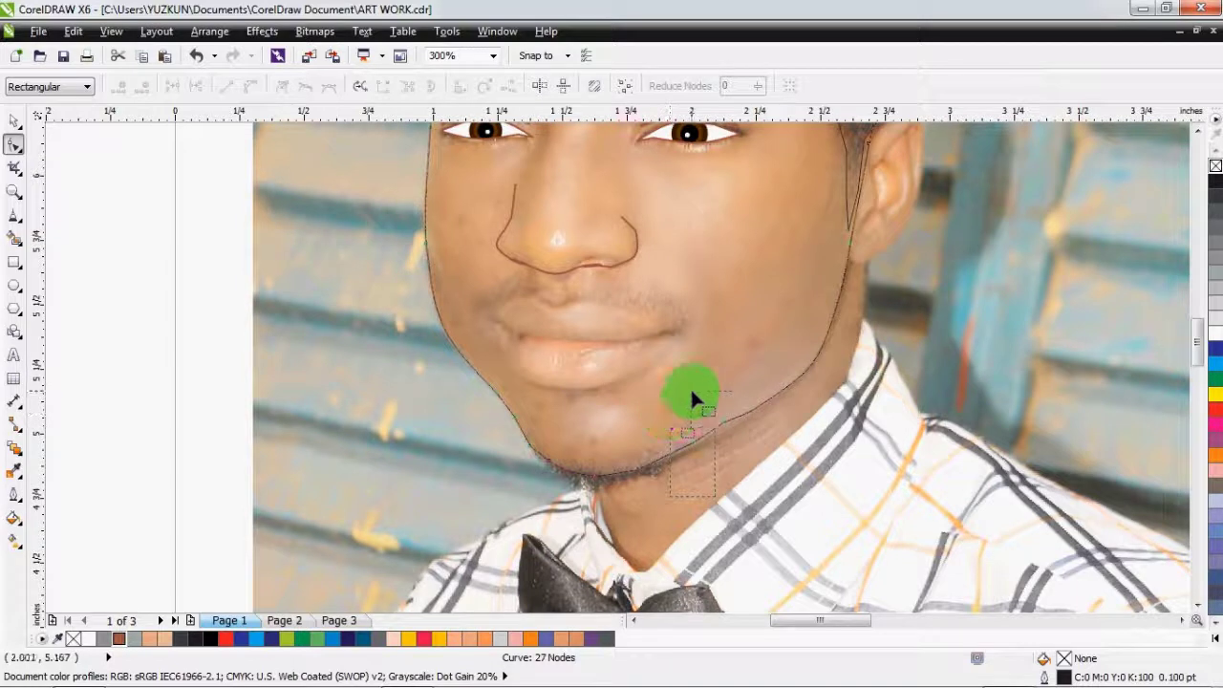
click(143, 86)
- Reshape the chin curve by adding nodes at its right side and lowest point and deleting surplus nodes on its left side
click(682, 444)
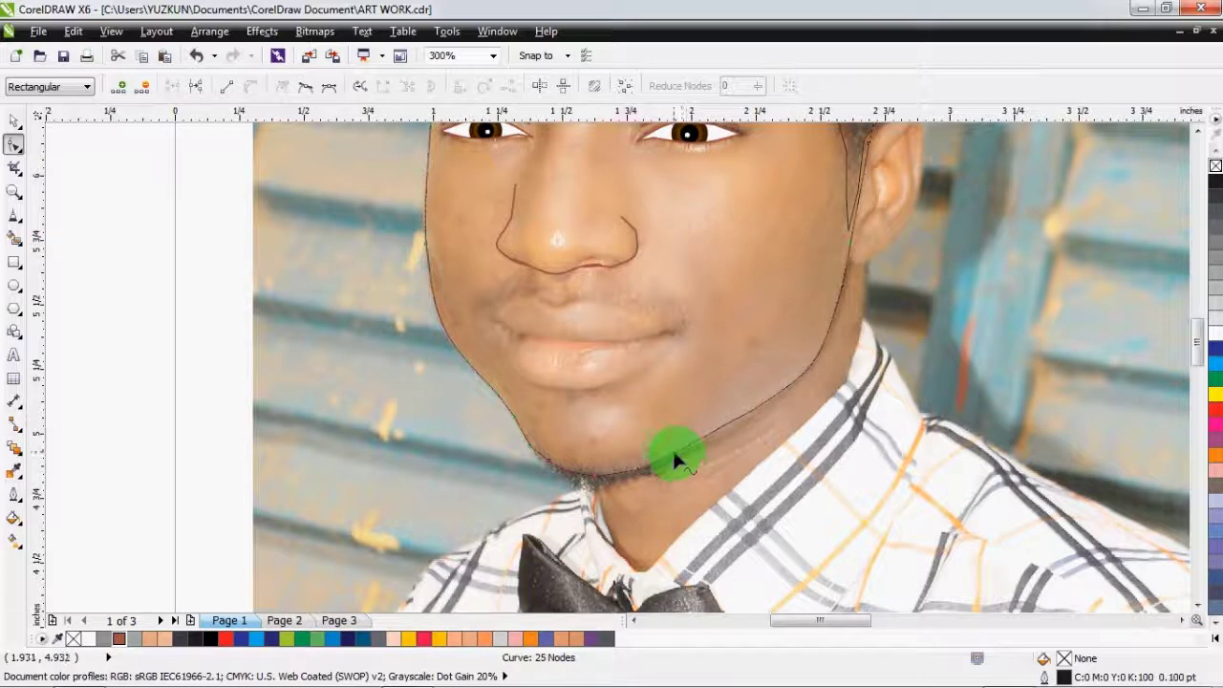
double_click(674, 451)
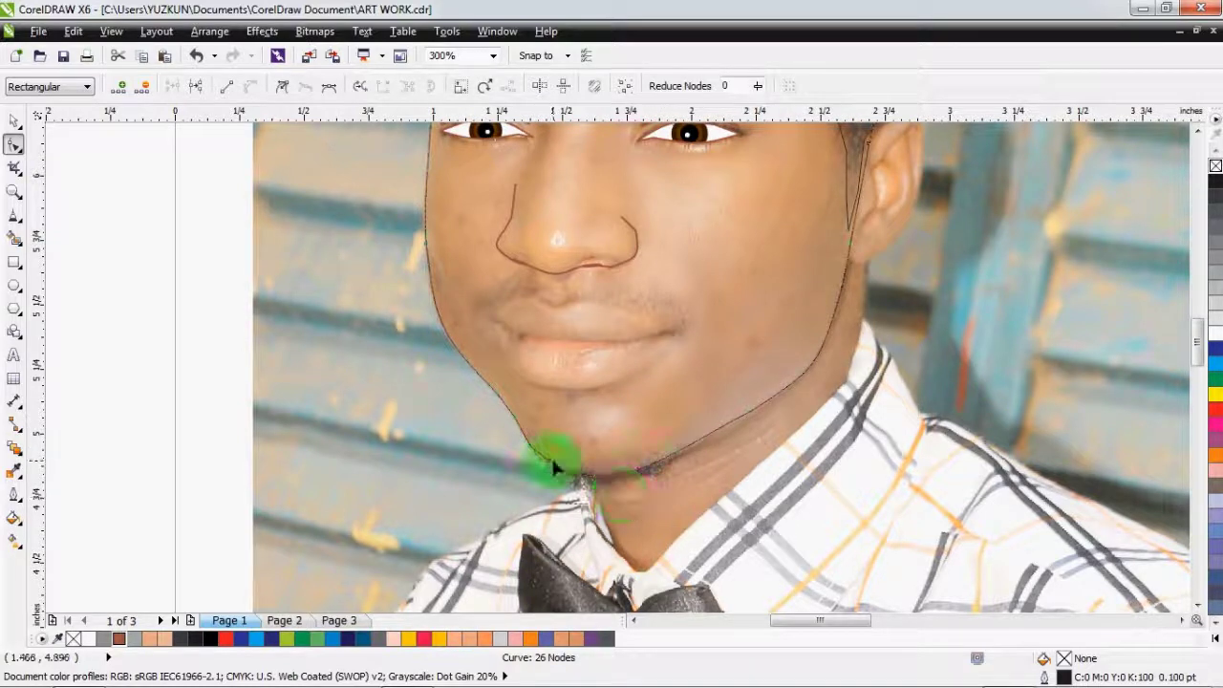
drag(552, 466, 554, 468)
click(146, 91)
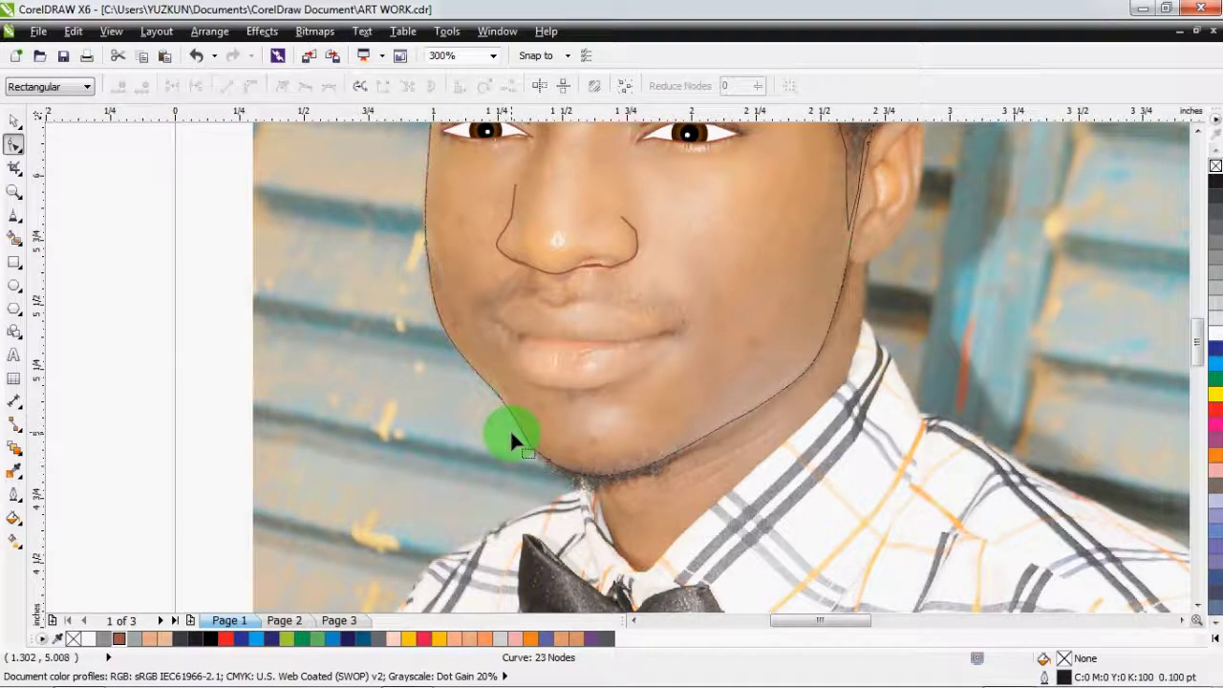
double_click(592, 474)
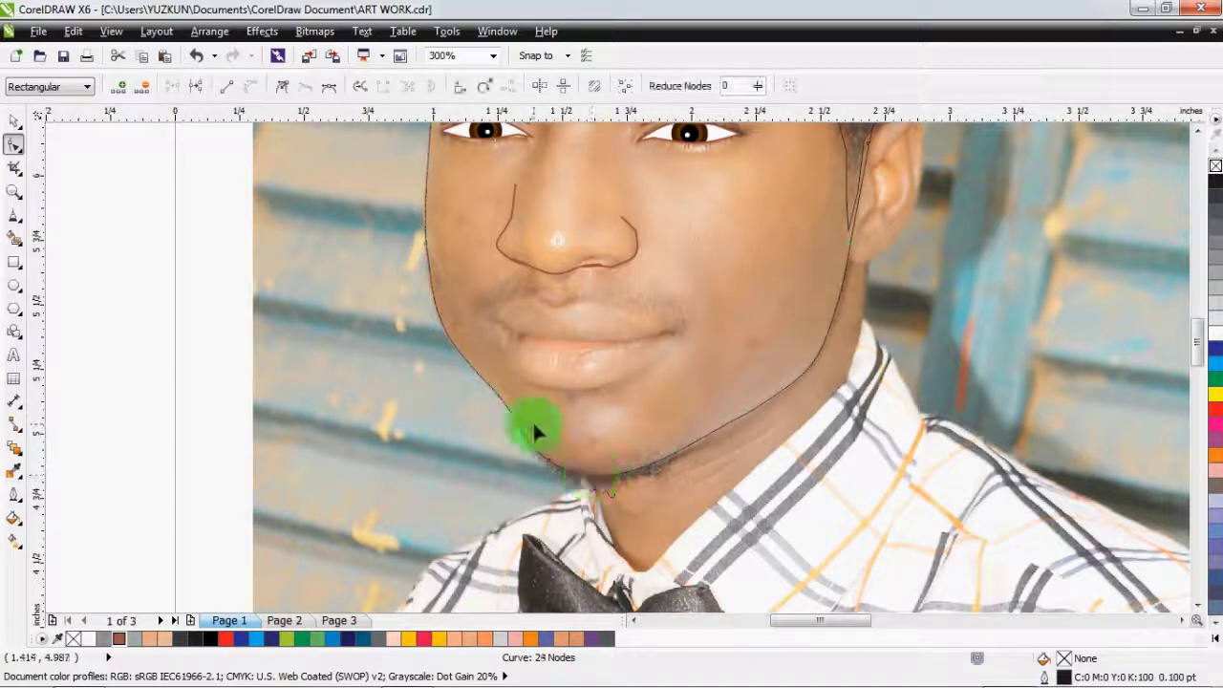
drag(535, 432, 533, 432)
click(145, 87)
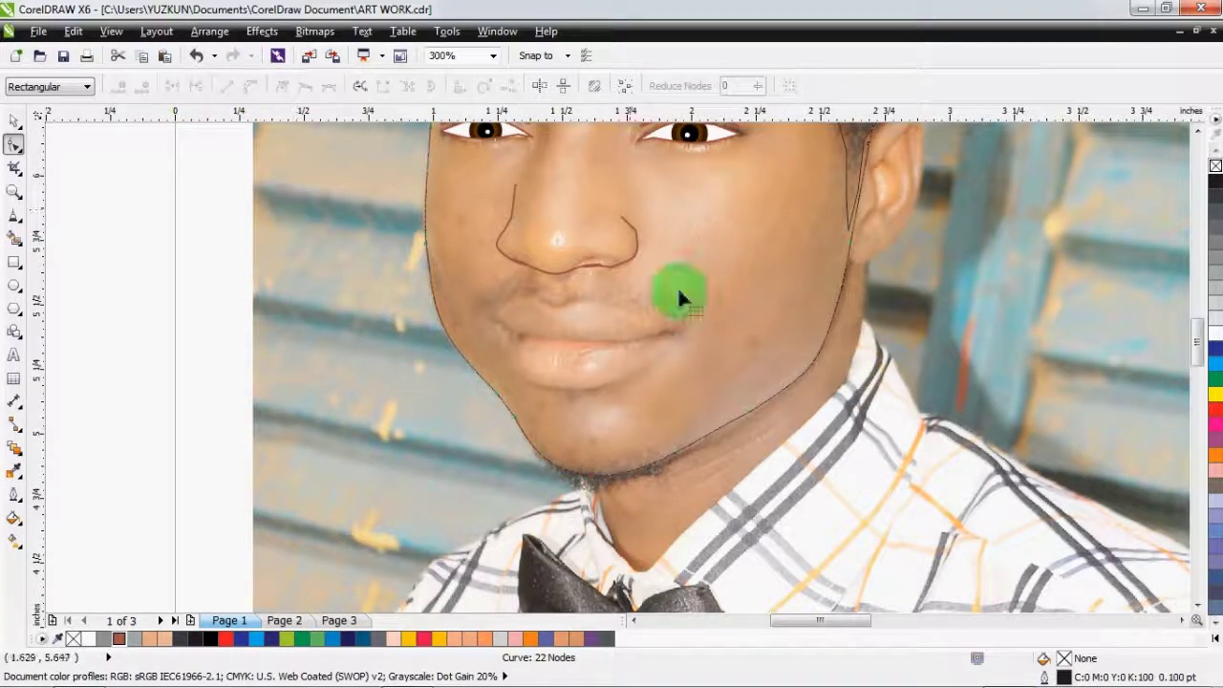
- Set the face shape's outline width to 0.5 pt
key(space)
click(814, 86)
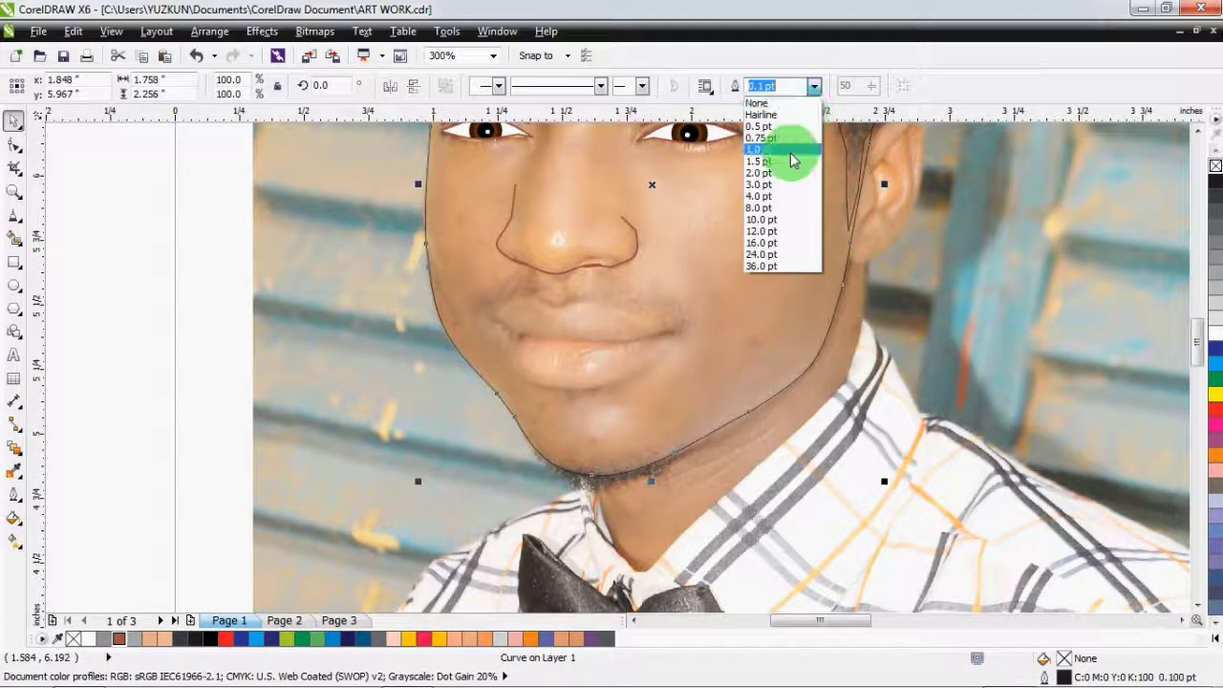
click(776, 126)
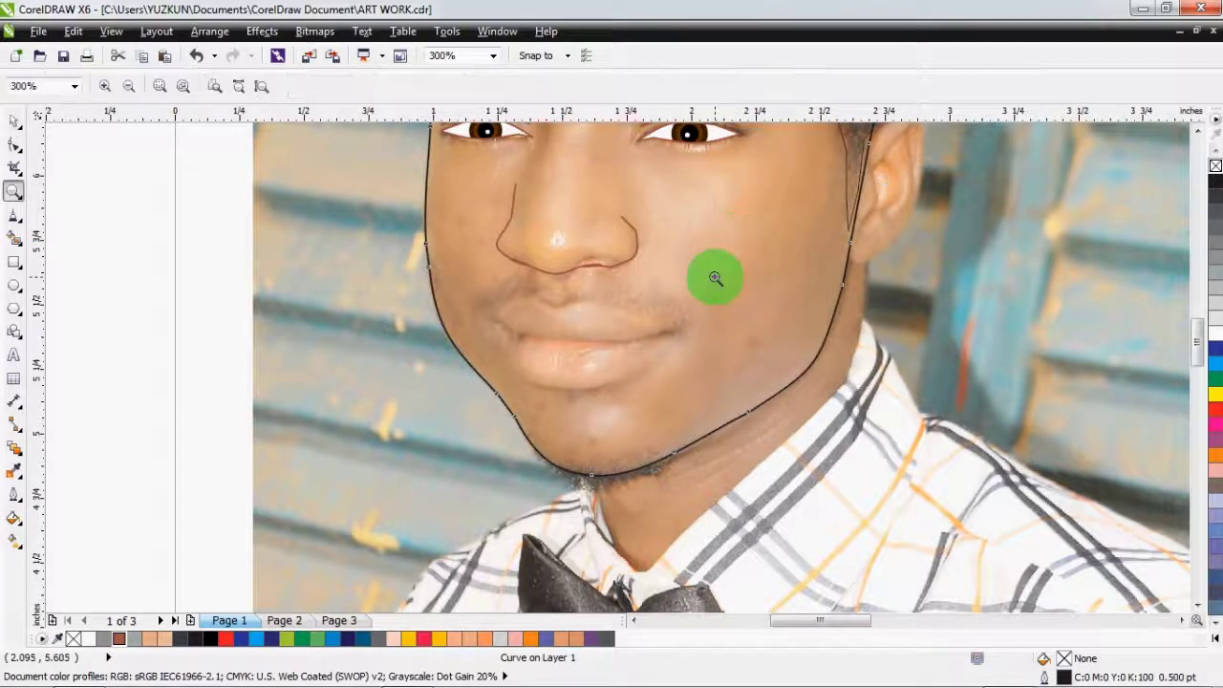
- Fill the hair shape with black (K:100)
scroll(682, 292, down, 2)
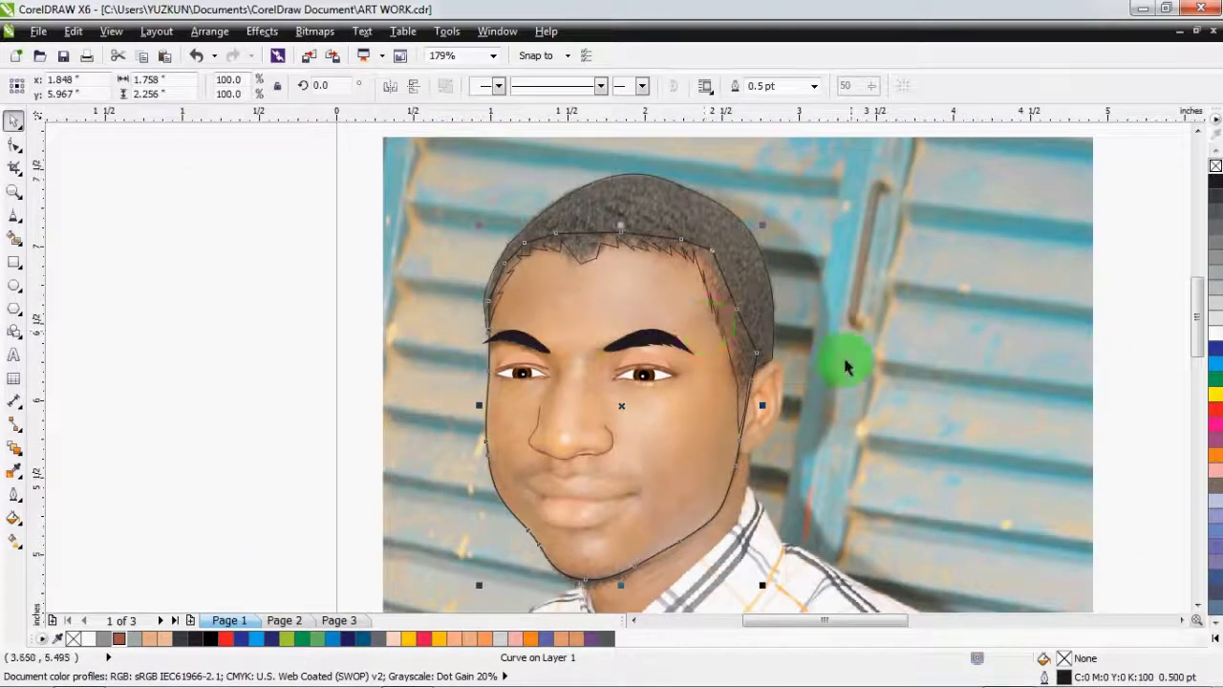
click(704, 206)
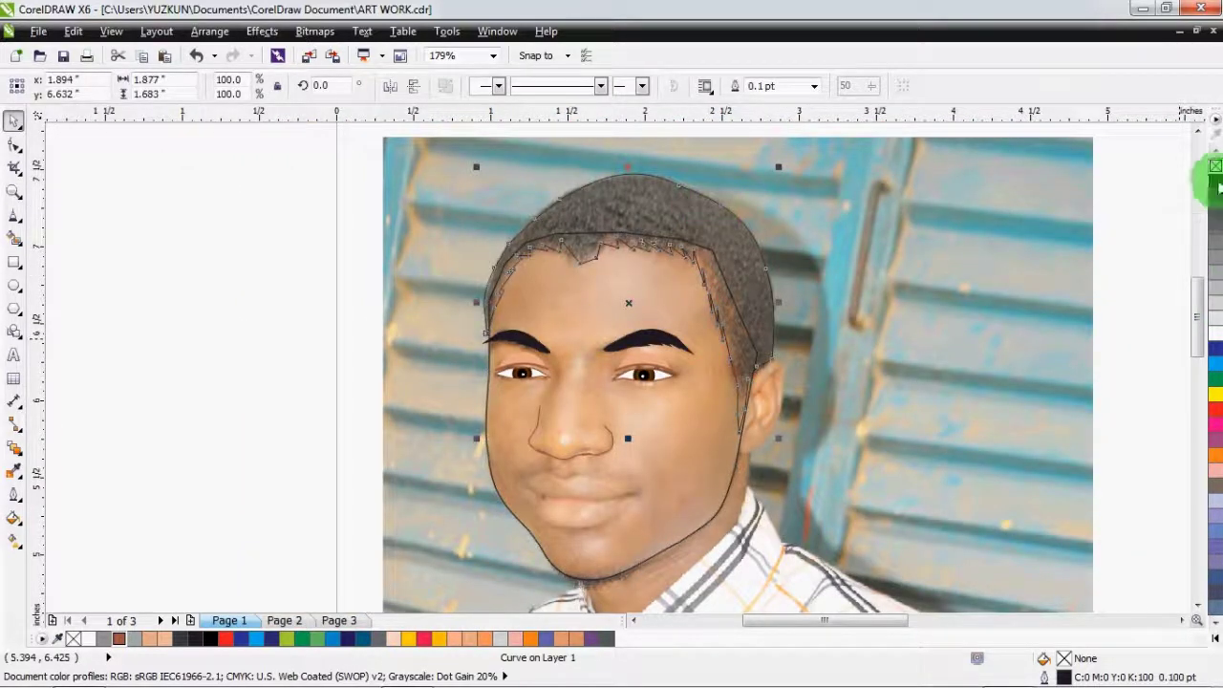
click(1214, 182)
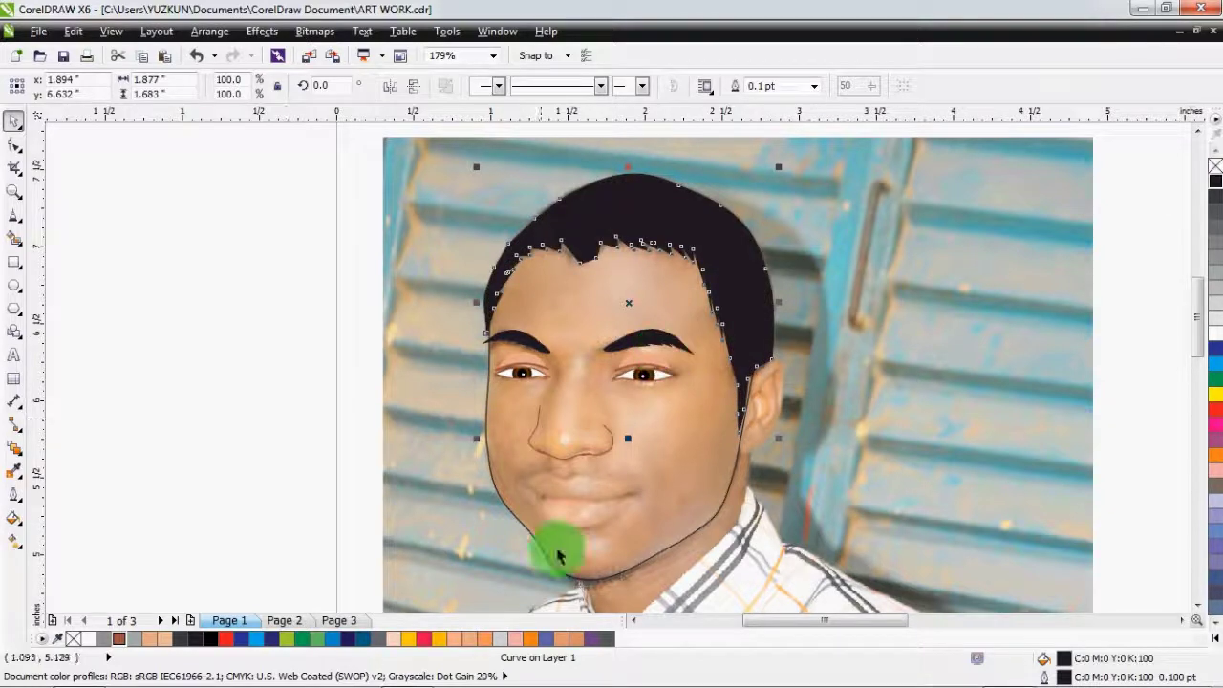
- Try filling the face shape with the skin tone #EDAF8B
click(718, 489)
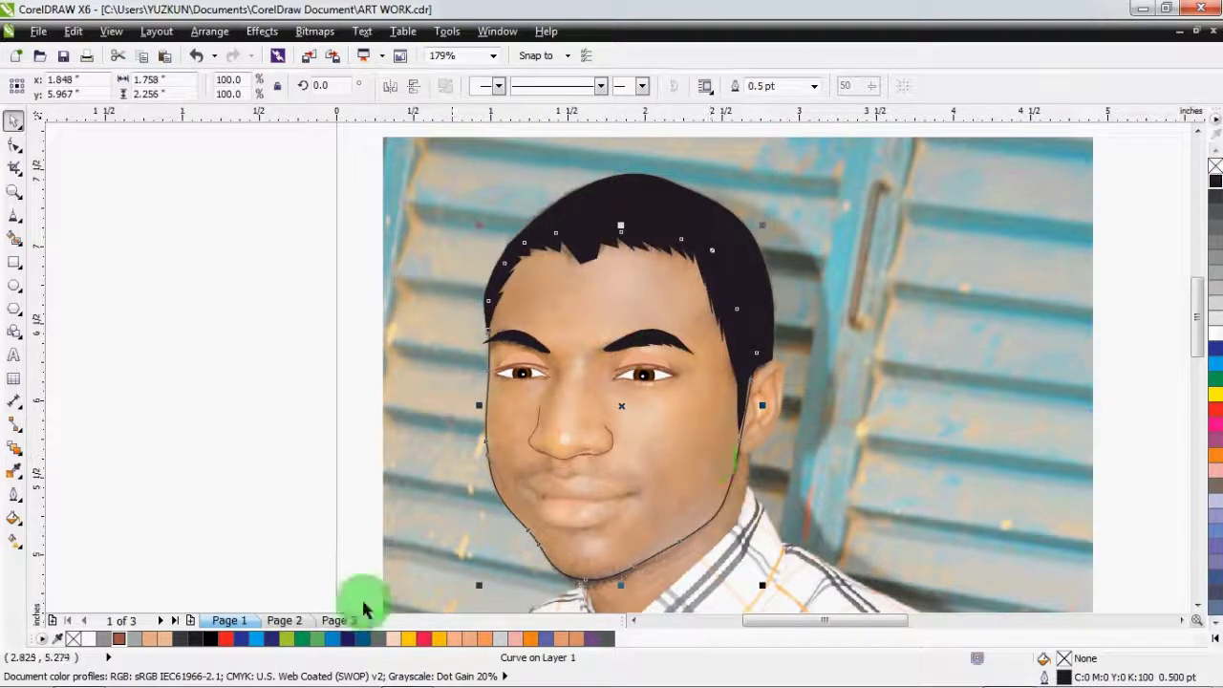
click(151, 639)
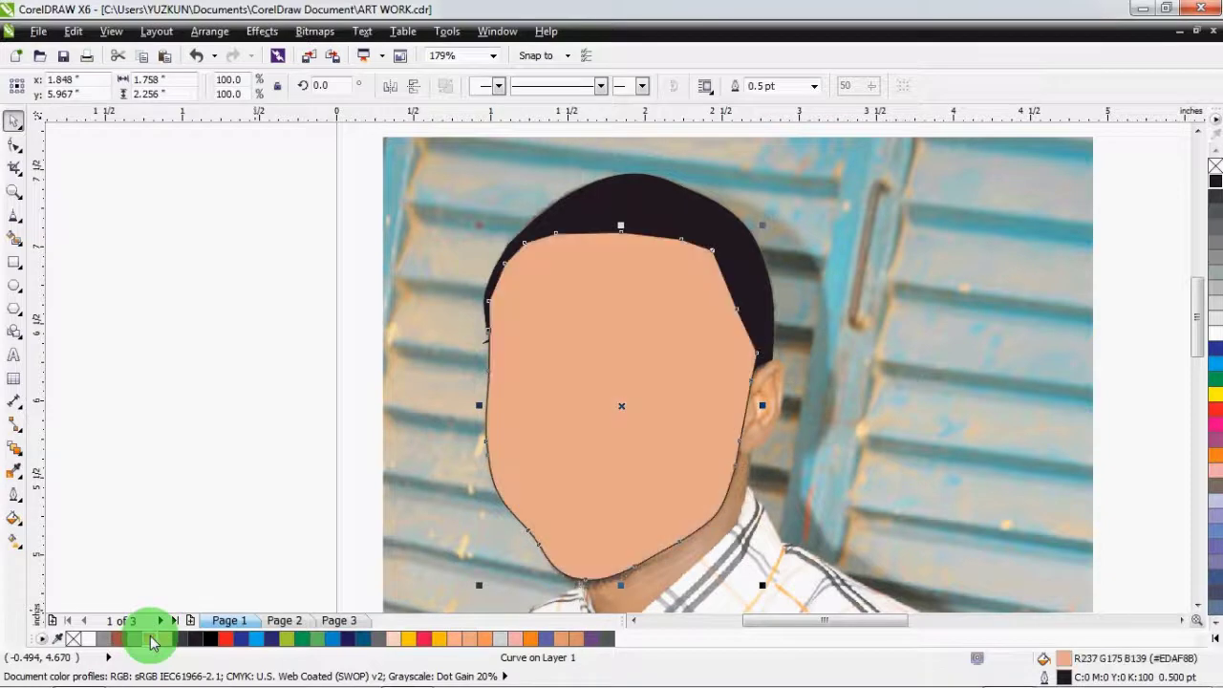
key(ctrl+z)
key(ctrl+z)
- Select all mouth objects in the finished cartoon and place a copy over the mouth of the portrait being traced
key(z)
right_click(620, 407)
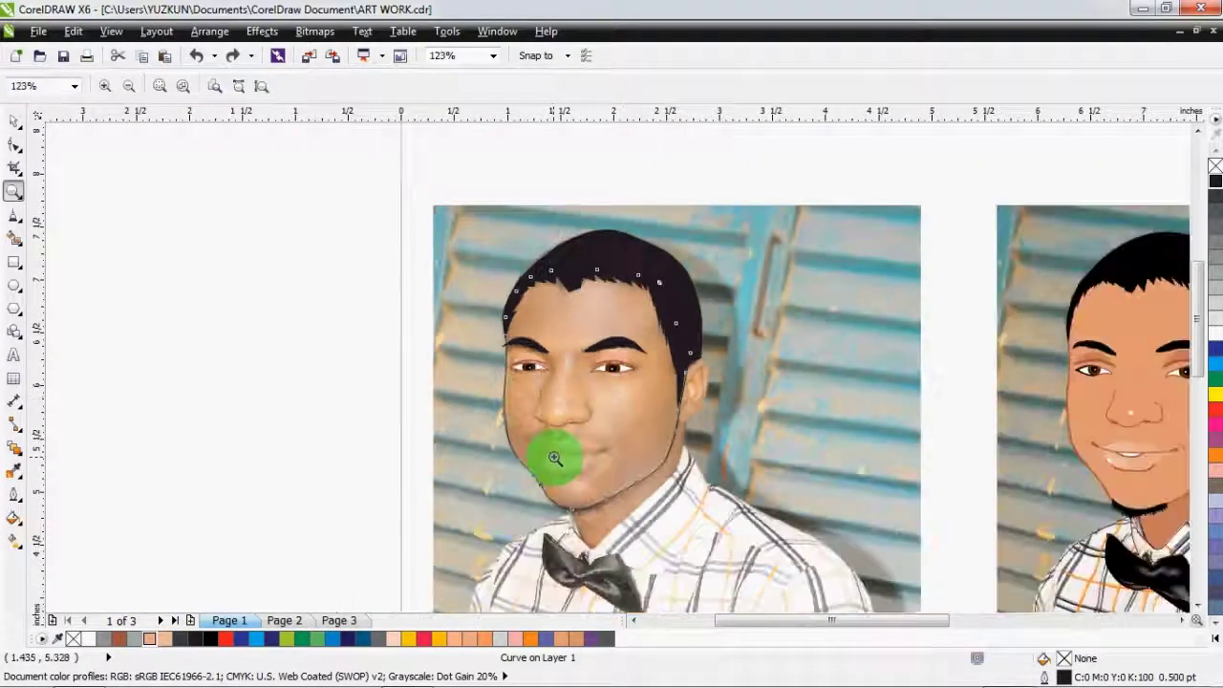
key(space)
drag(958, 422, 1051, 478)
drag(1013, 468, 429, 464)
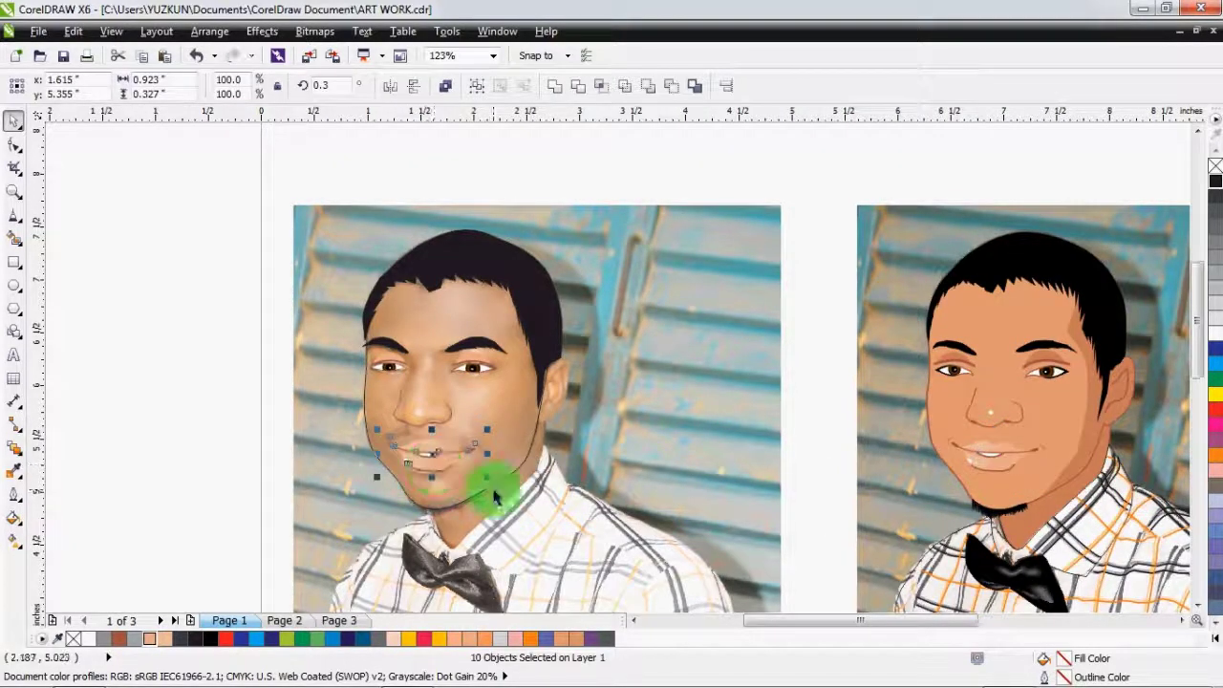
key(z)
drag(196, 321, 696, 554)
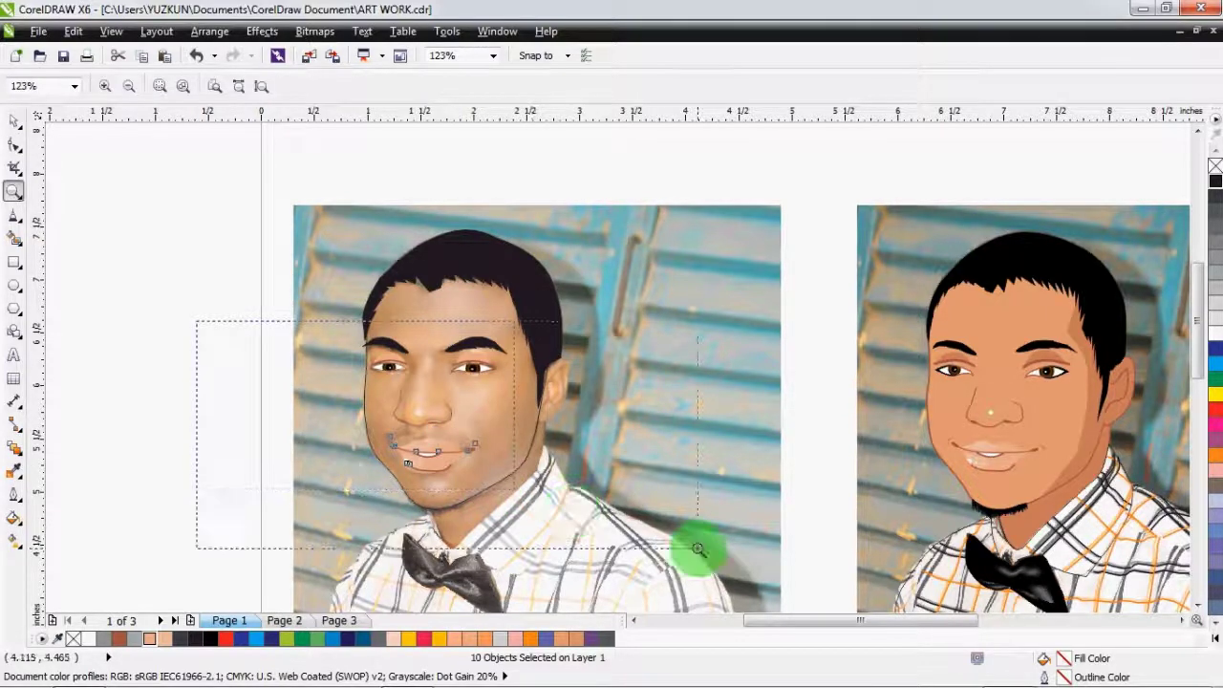